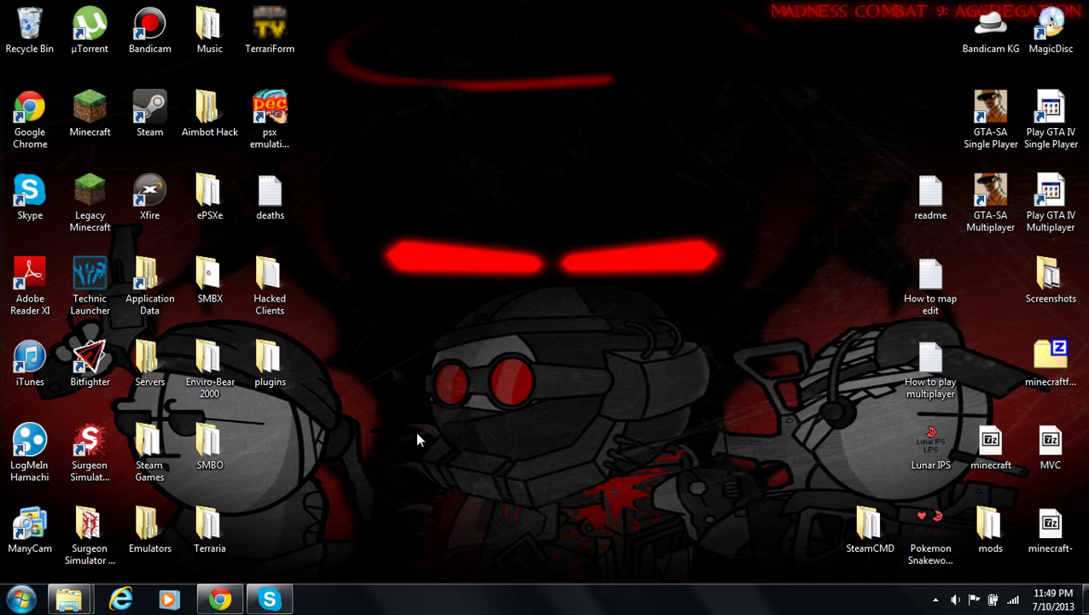
# Open the Visual Boy Advance folder inside the desktop's Emulators folder and check its full path
pyautogui.doubleClick(165, 522)
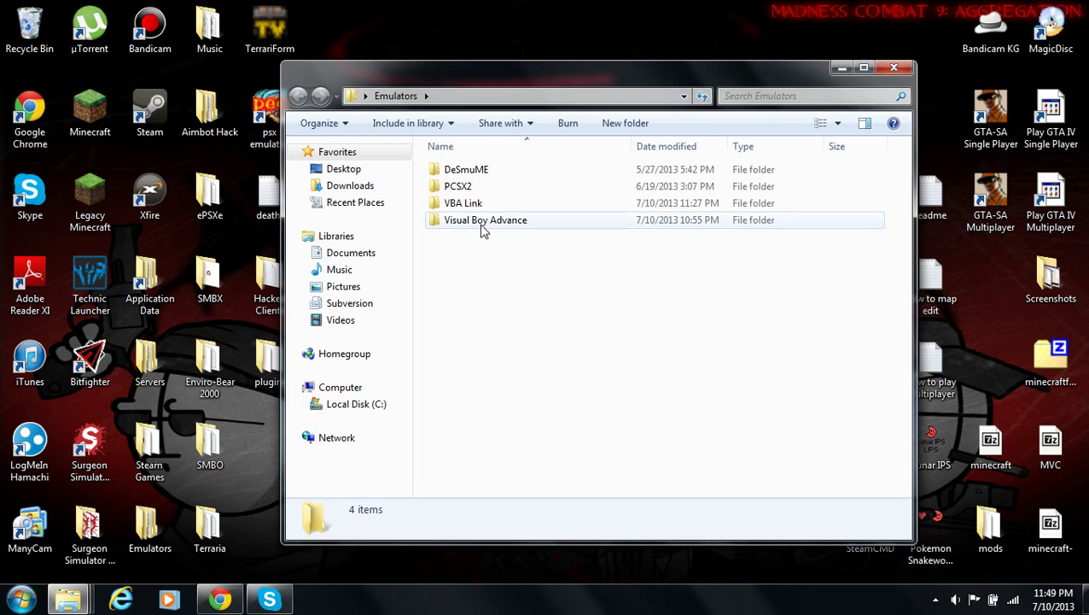
pyautogui.click(482, 222)
pyautogui.click(479, 207)
pyautogui.click(483, 223)
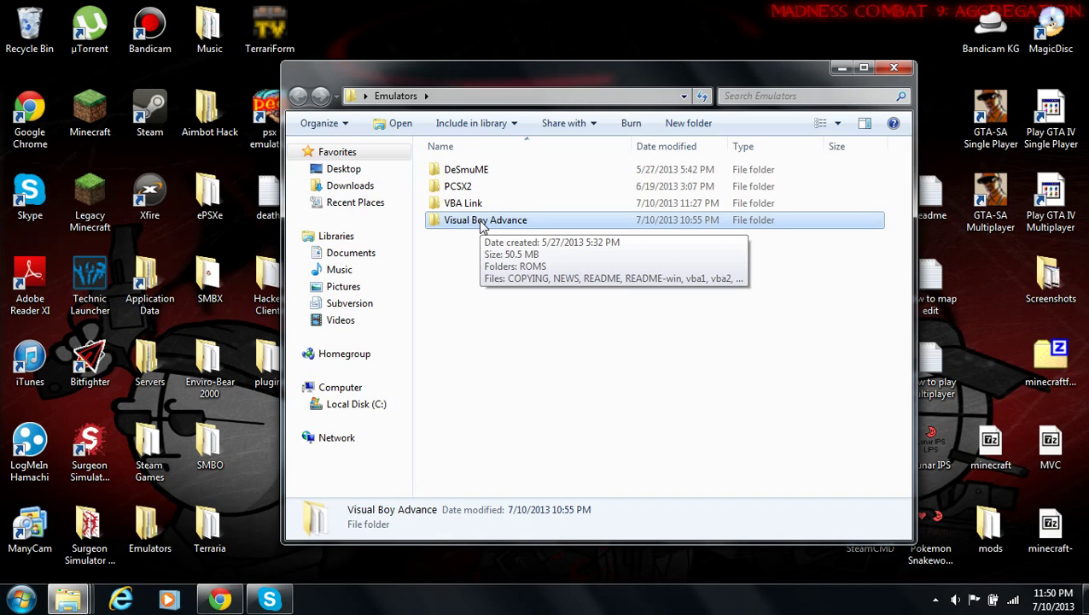
pyautogui.click(461, 205)
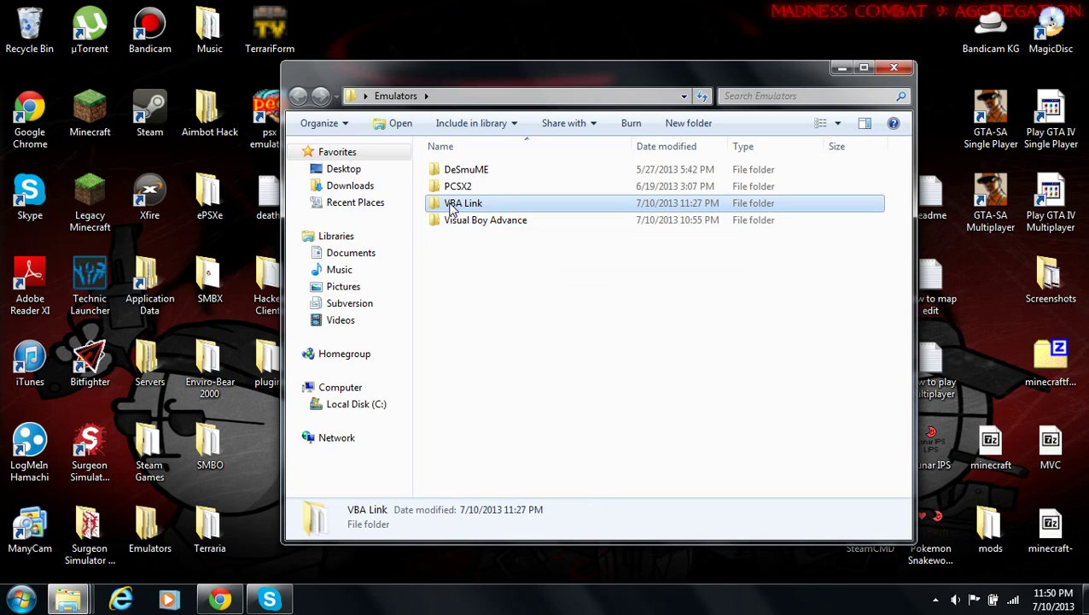
pyautogui.doubleClick(462, 222)
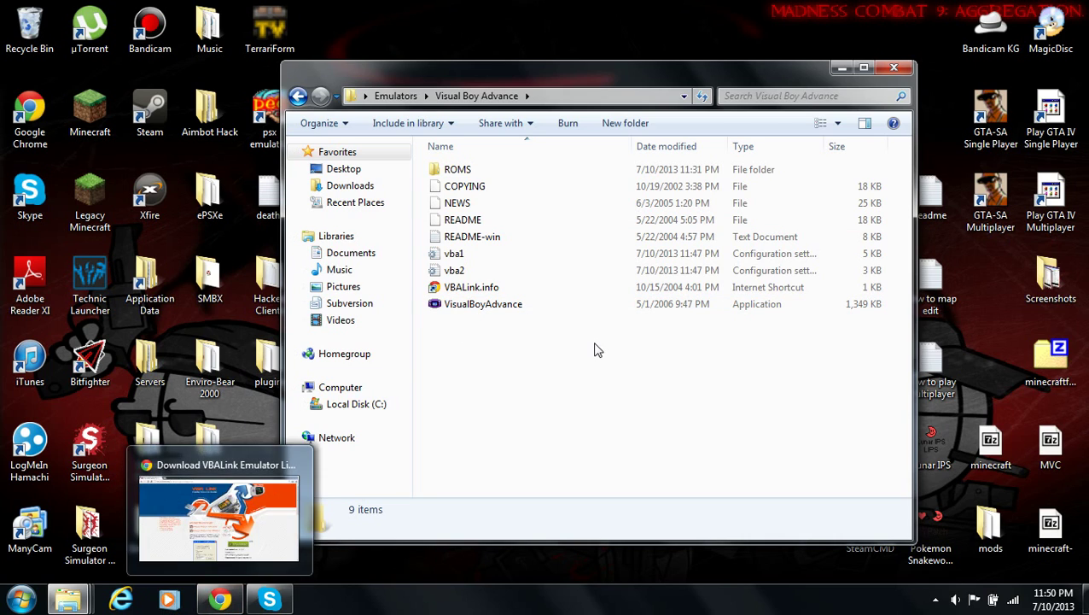
pyautogui.click(589, 98)
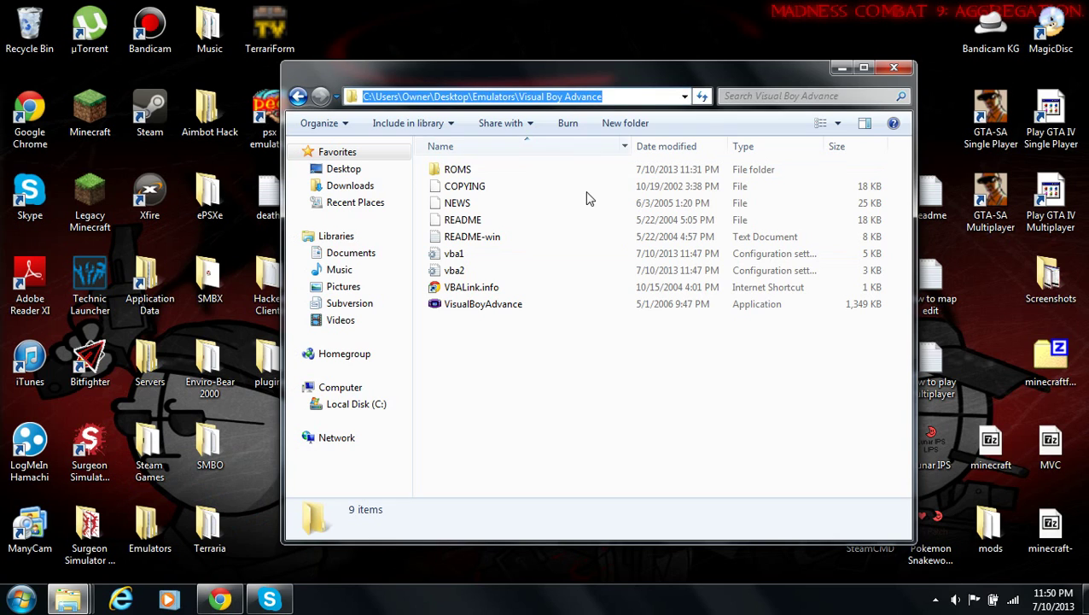
pyautogui.click(565, 401)
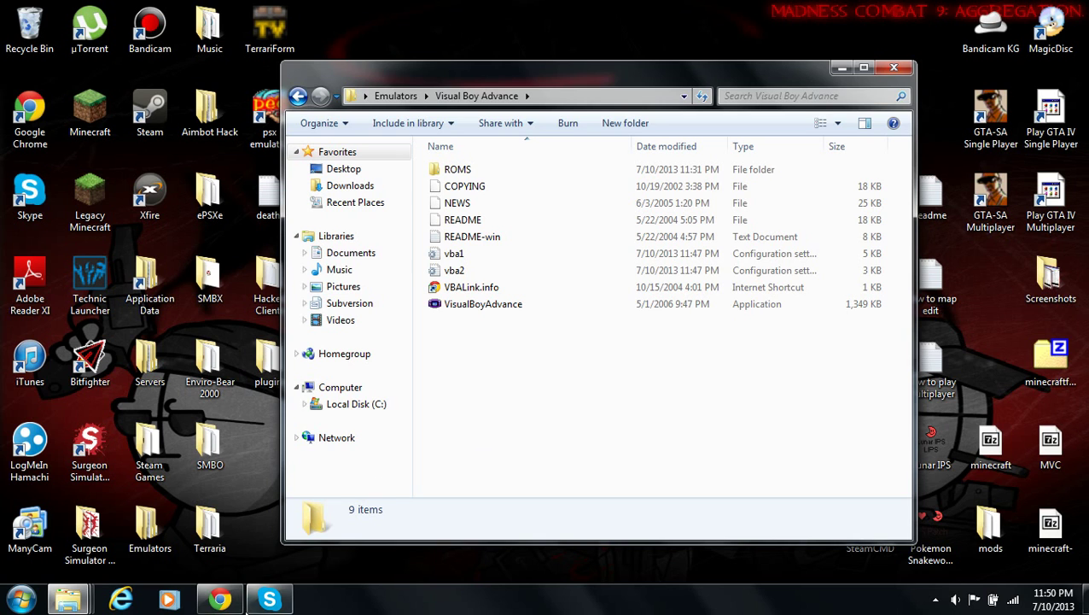
# Switch to Chrome, examine the VBALink 1.8 LAN / WiFi edition download link, and minimize the browser
pyautogui.click(233, 604)
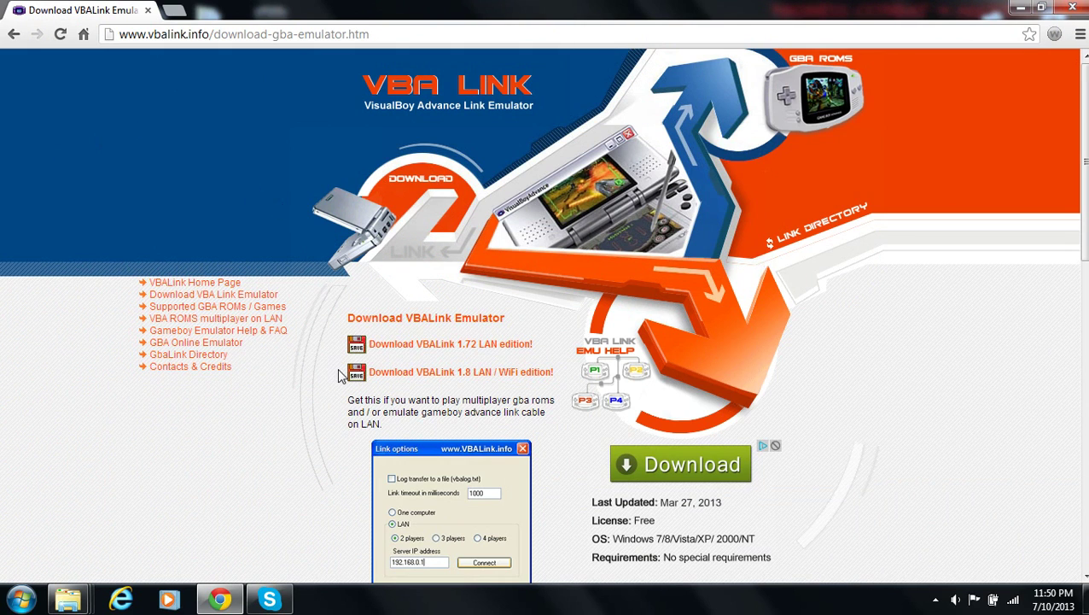
pyautogui.moveTo(556, 379); pyautogui.dragTo(364, 373)
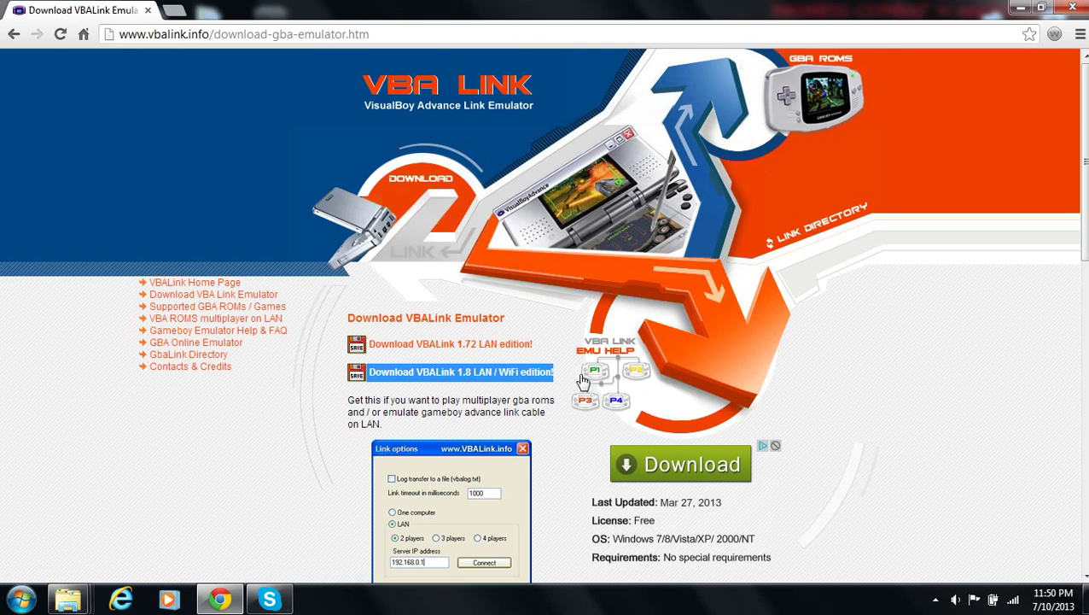
pyautogui.click(560, 373)
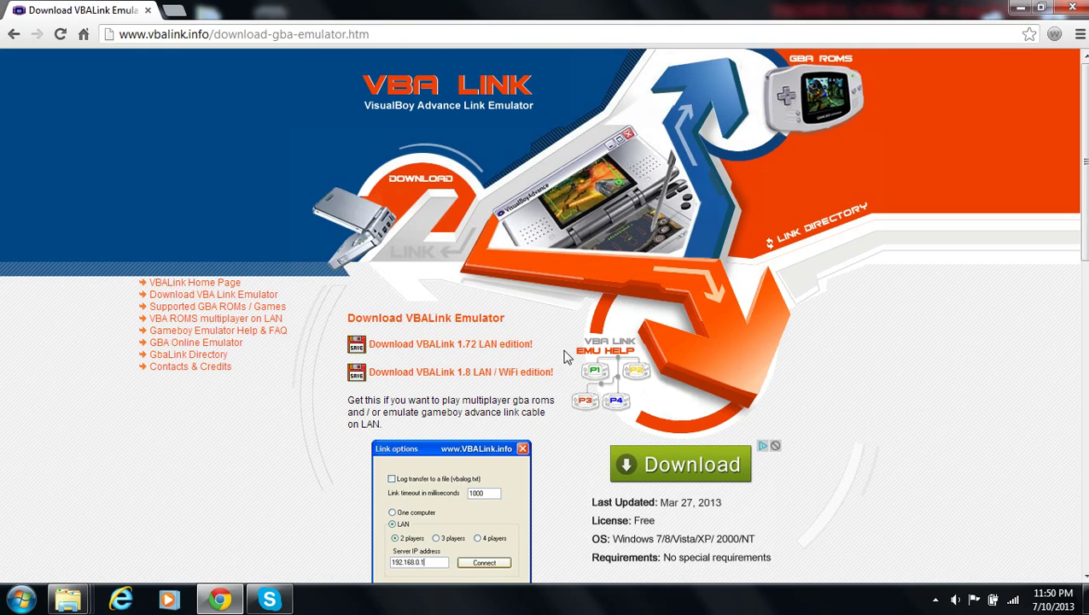
pyautogui.click(1023, 8)
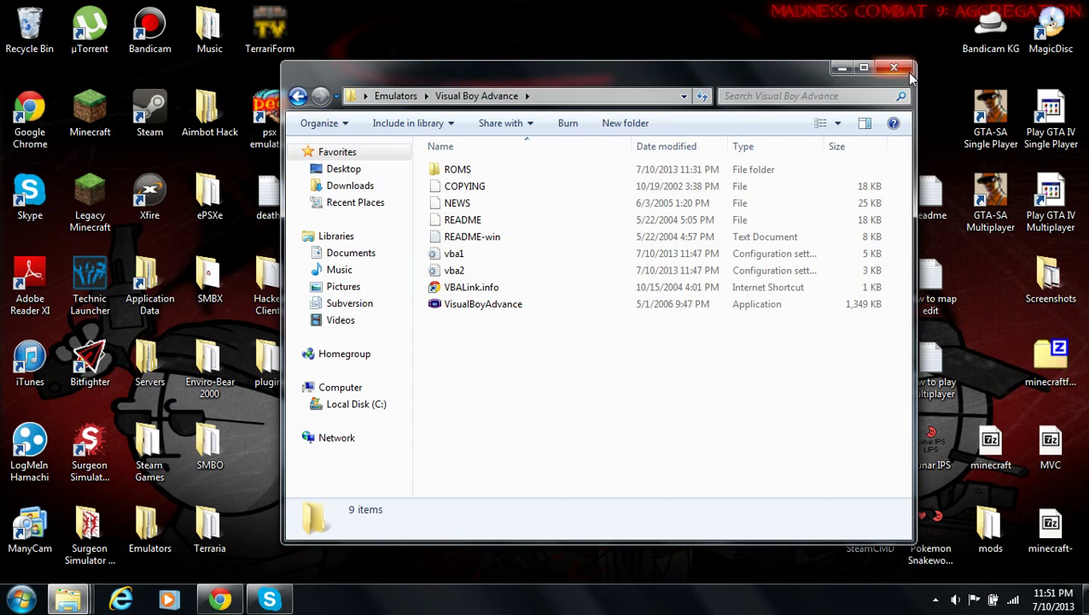
# Launch two instances of VisualBoyAdvance from the folder and minimize the folder window
pyautogui.doubleClick(524, 308)
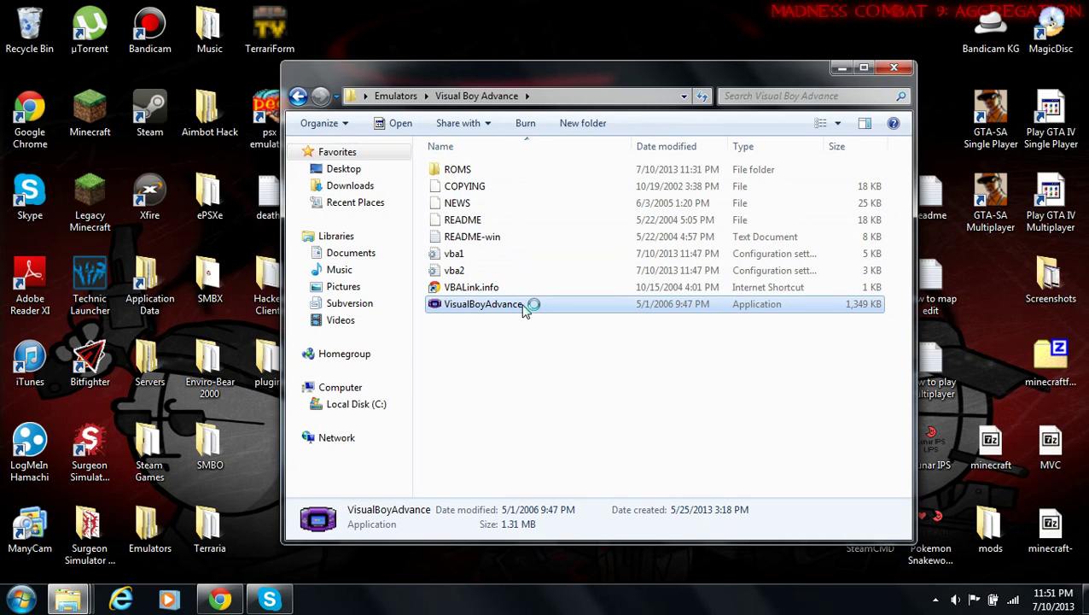
pyautogui.click(524, 309)
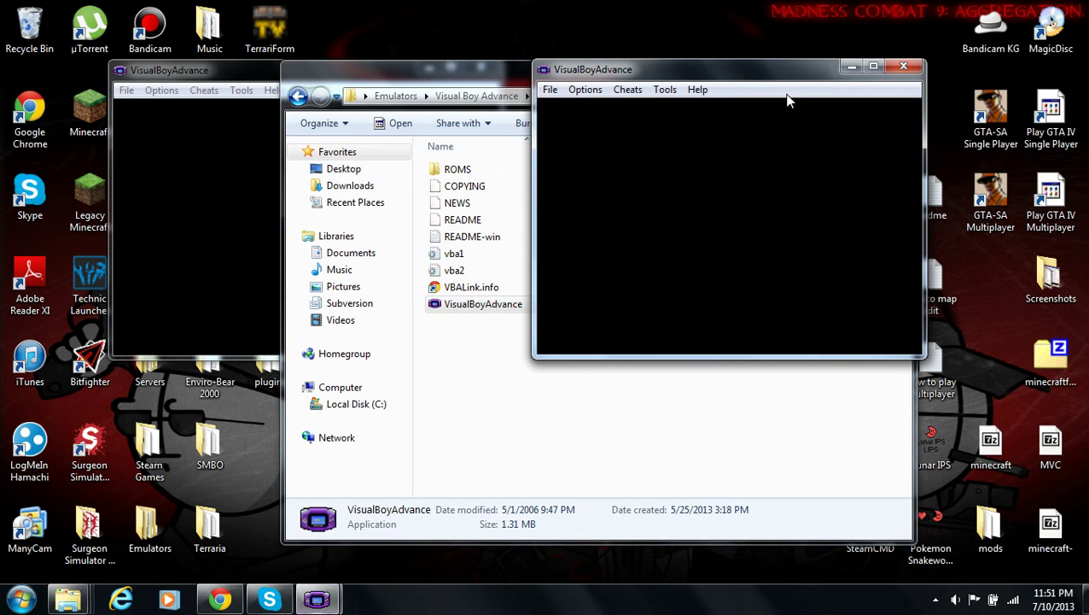
pyautogui.click(526, 84)
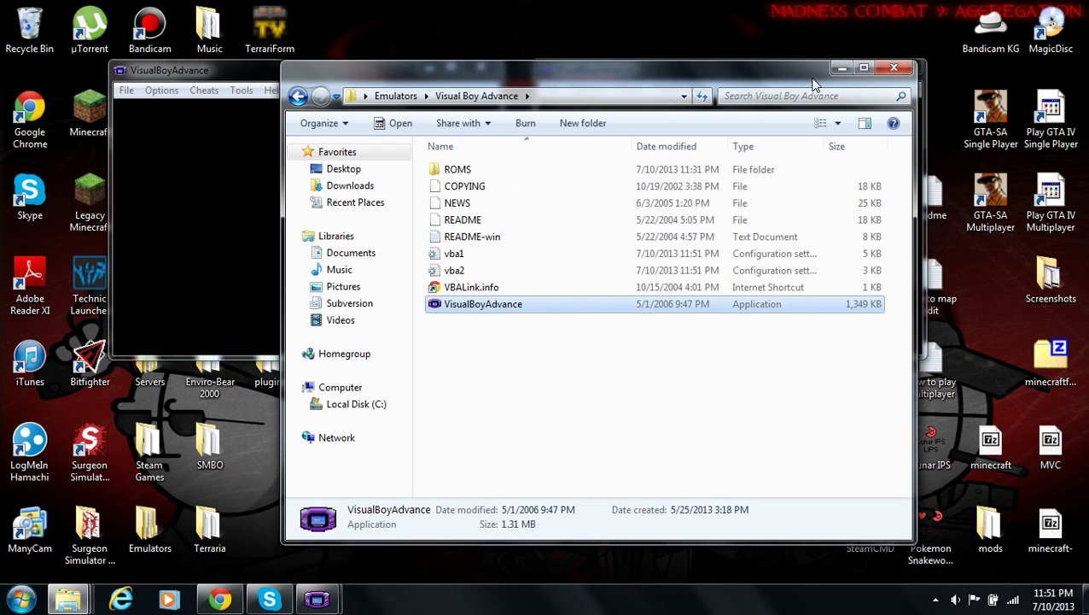
pyautogui.click(841, 68)
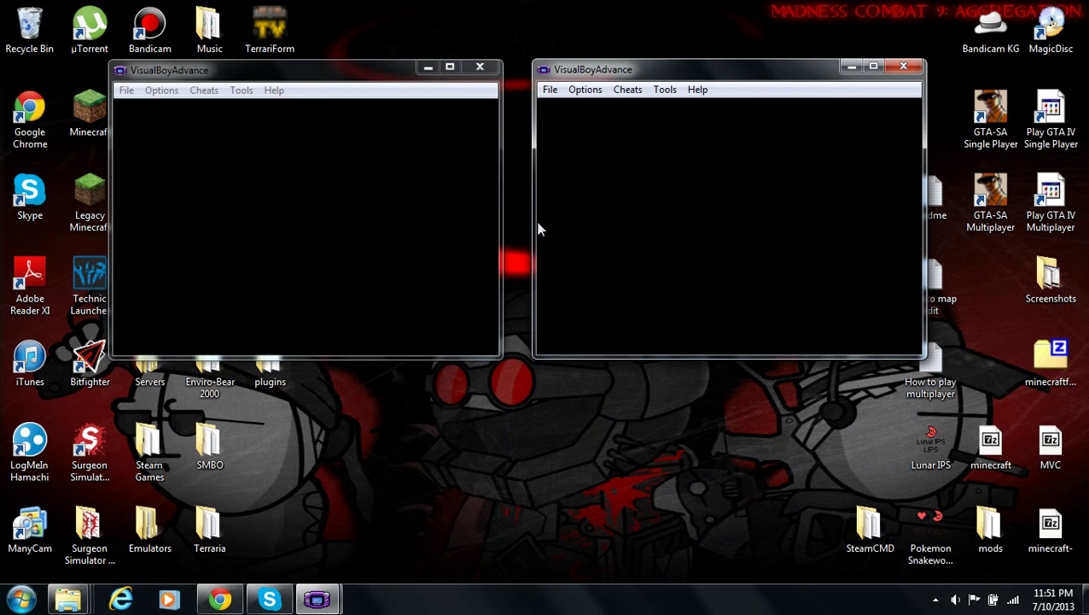
# Examine the emulator options in both VisualBoyAdvance windows, including the setting for pausing when the window is inactive
pyautogui.click(180, 115)
pyautogui.click(169, 92)
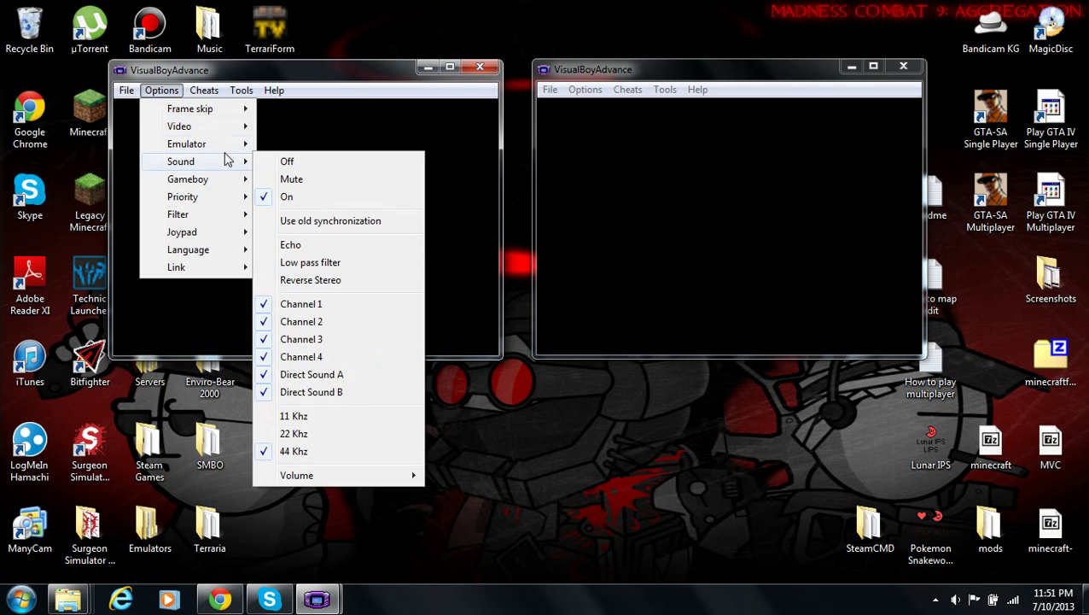
pyautogui.moveTo(227, 152)
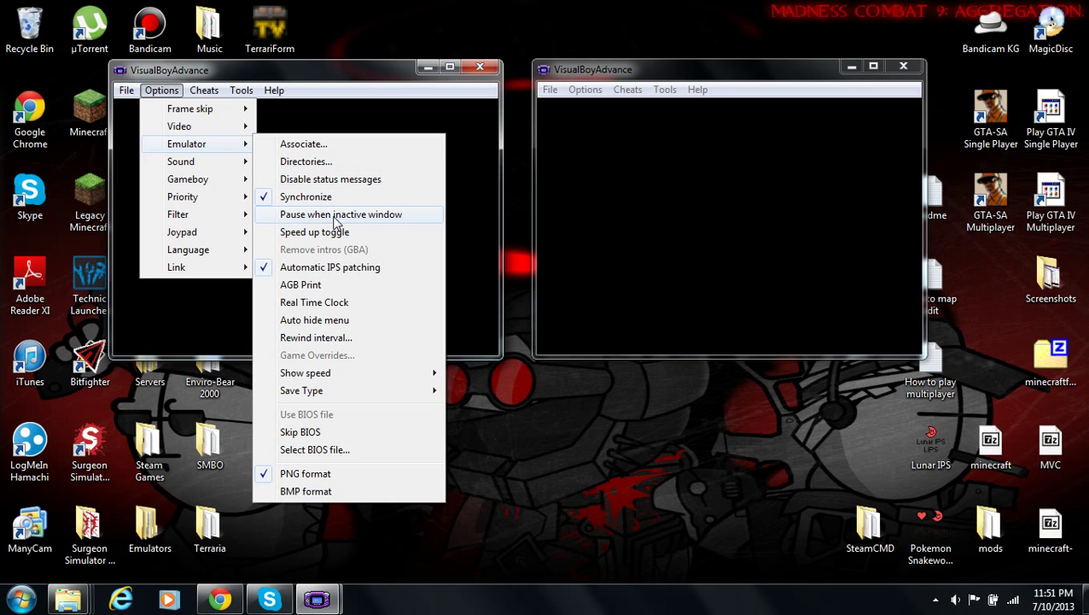
pyautogui.click(593, 115)
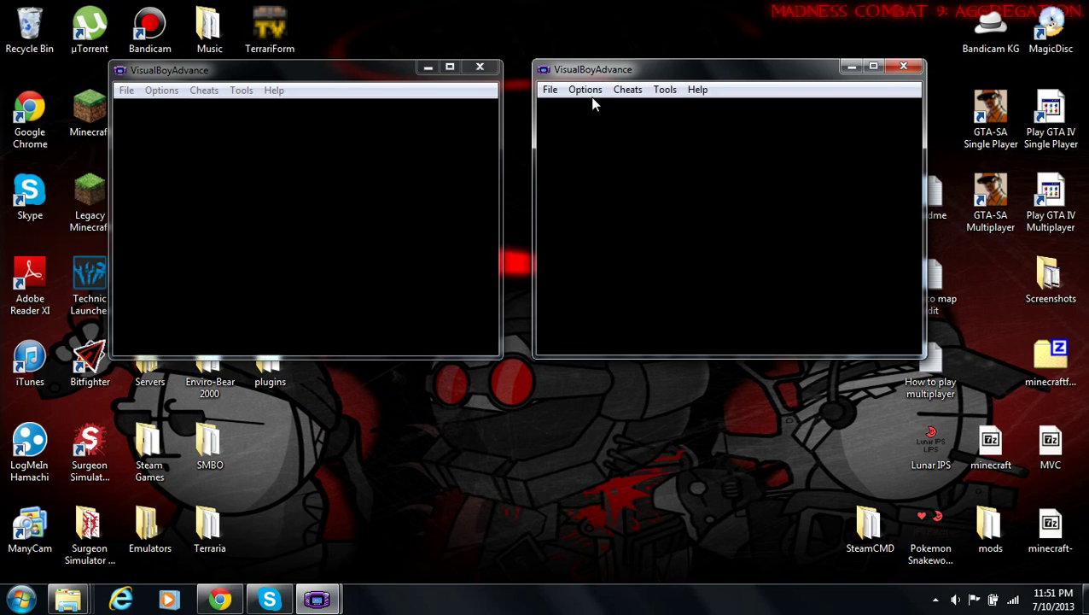
pyautogui.click(593, 92)
pyautogui.moveTo(594, 108)
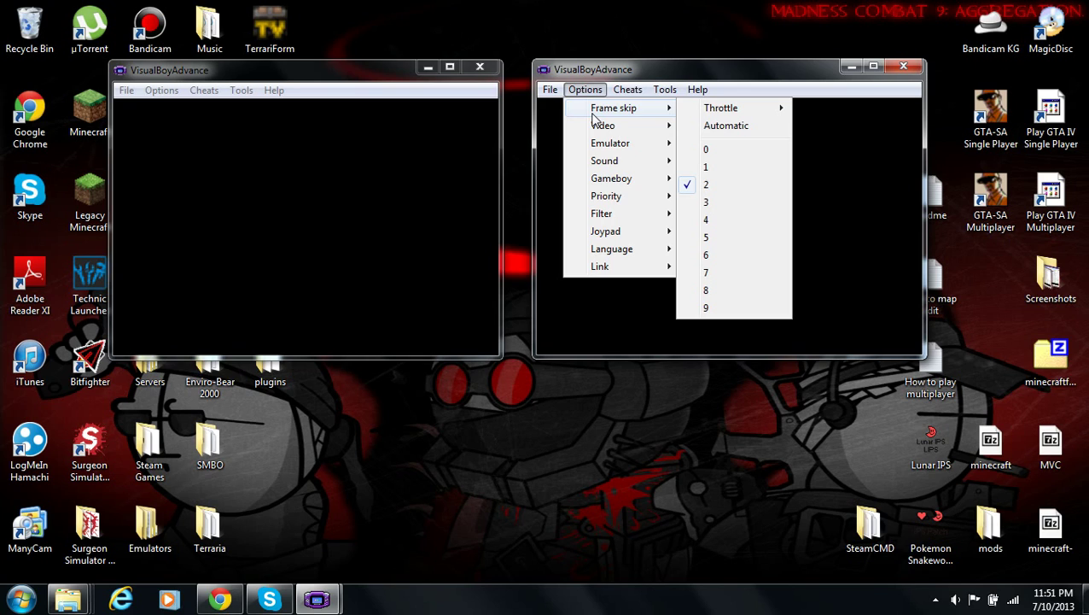
pyautogui.click(542, 161)
# Open the Link settings in both VisualBoyAdvance windows to view their general network options
pyautogui.click(175, 90)
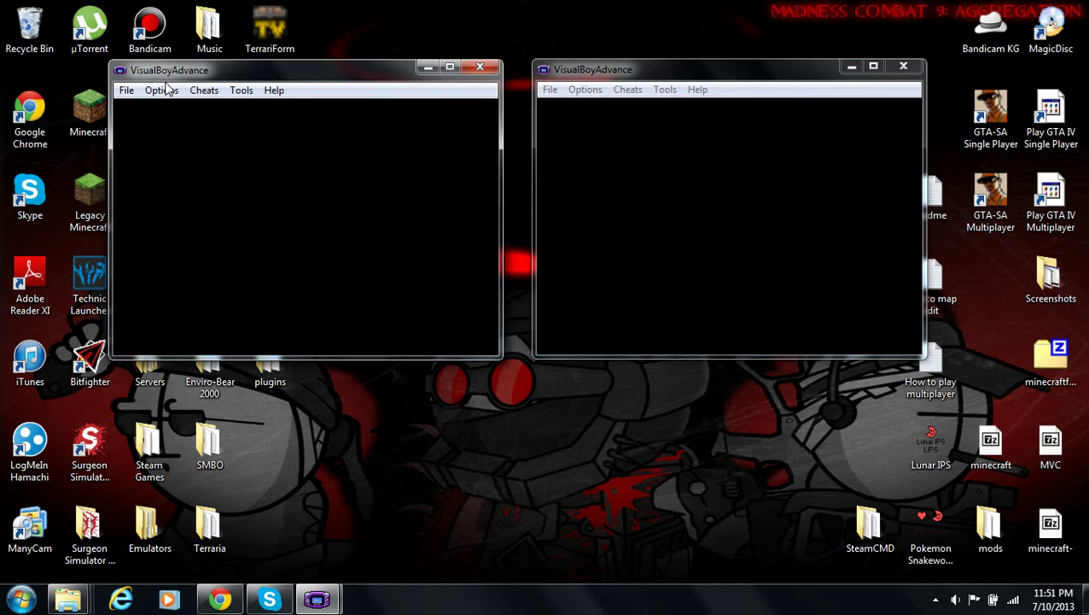
pyautogui.click(161, 90)
pyautogui.moveTo(235, 269)
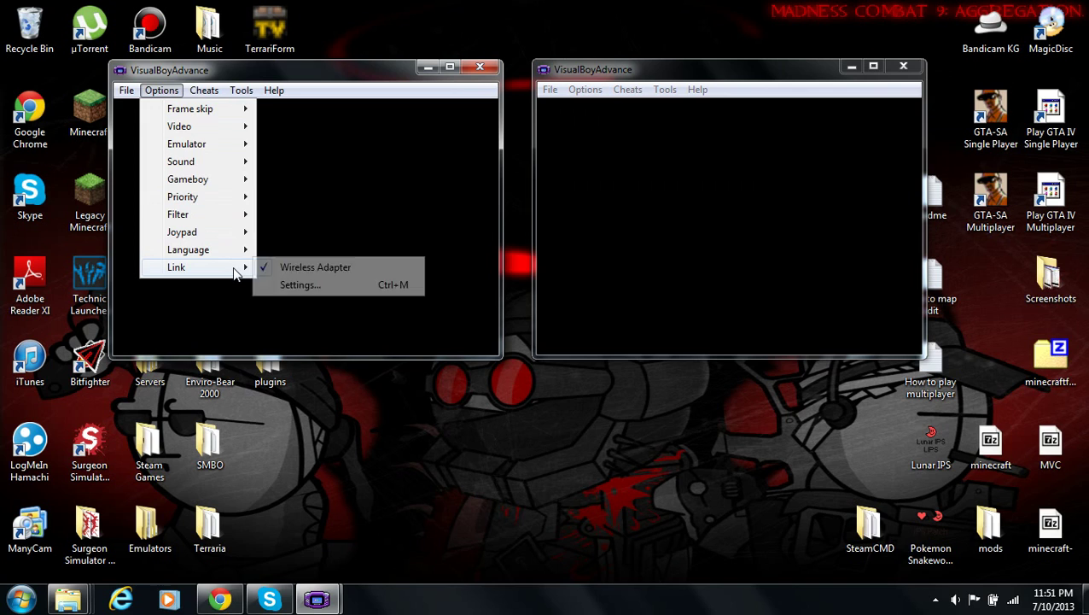
pyautogui.click(298, 286)
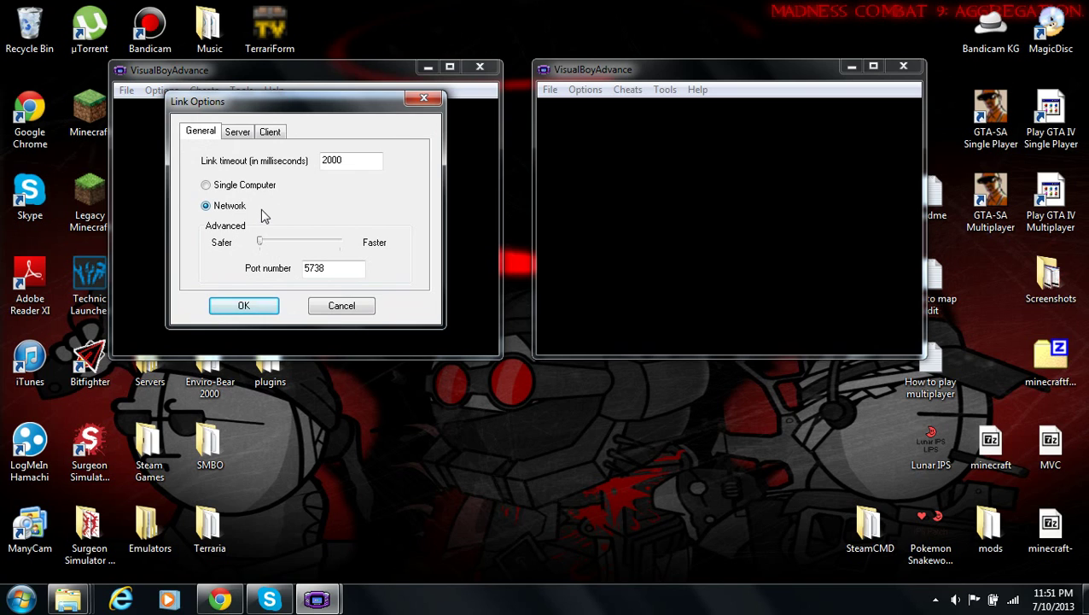
pyautogui.click(598, 93)
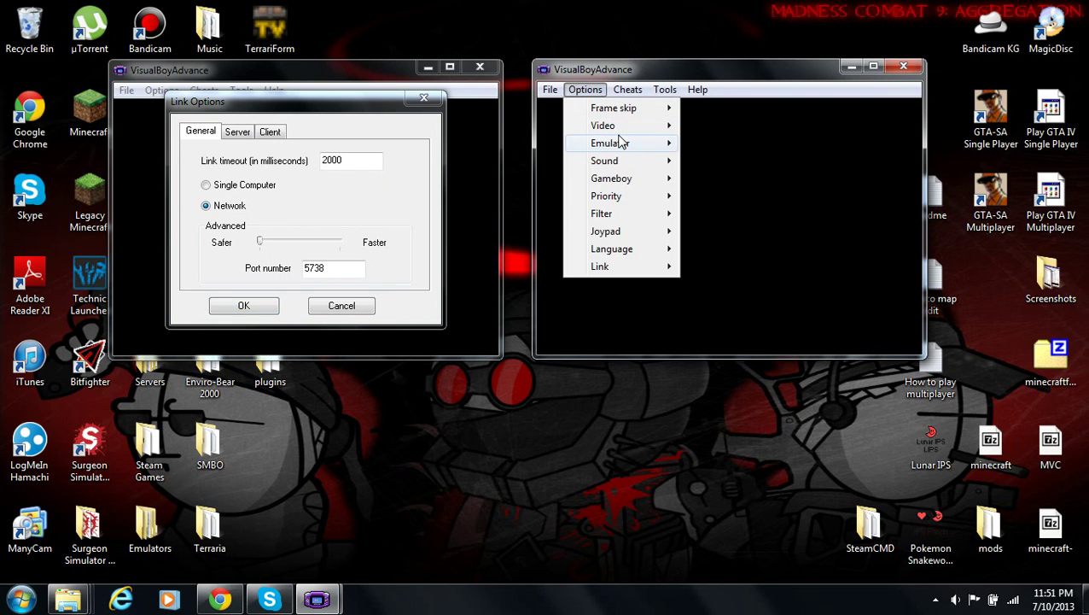
pyautogui.moveTo(620, 144)
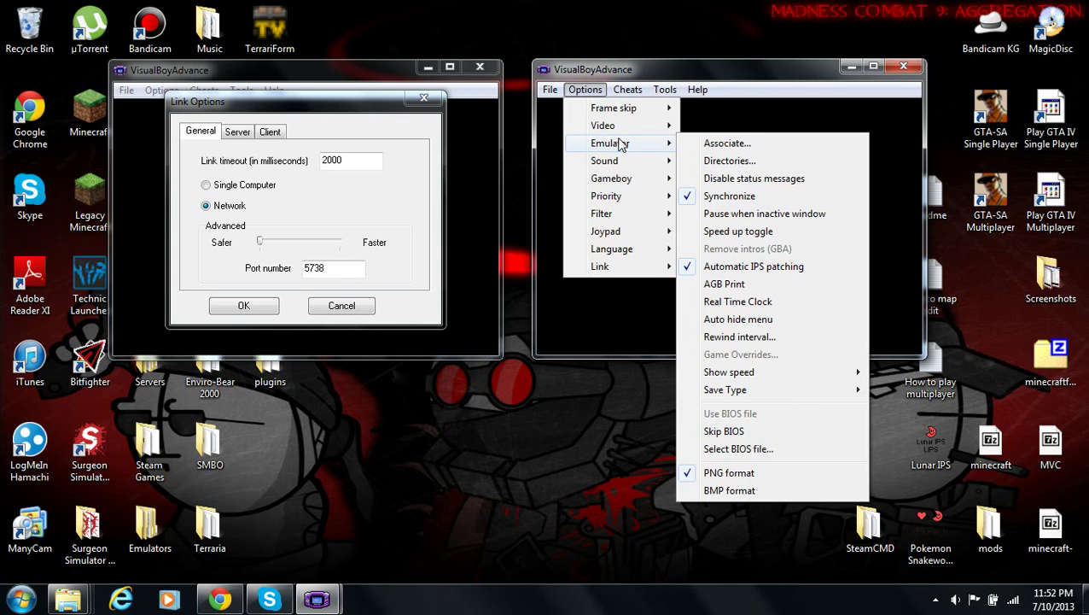
pyautogui.moveTo(639, 267)
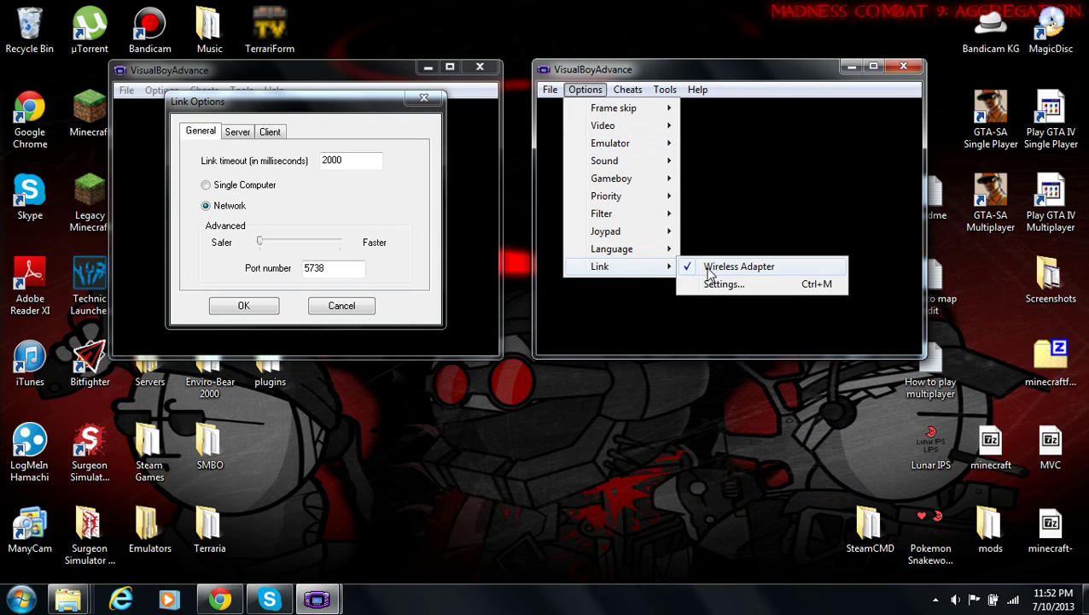
pyautogui.click(710, 284)
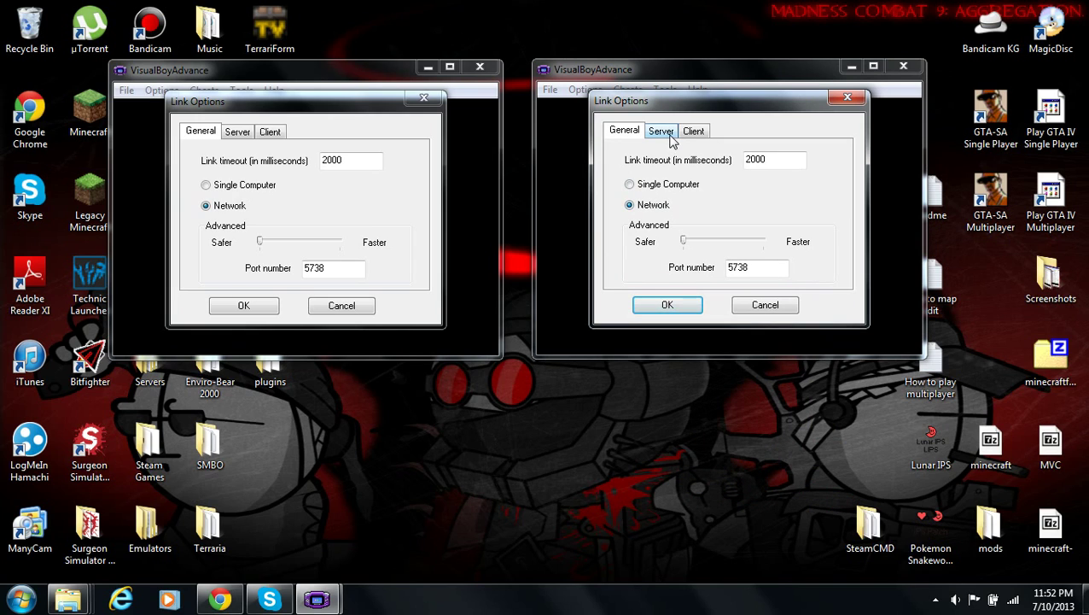
# Show the first emulator's server link options and set the second emulator's client server IP address to 192.168.1.102
pyautogui.click(239, 132)
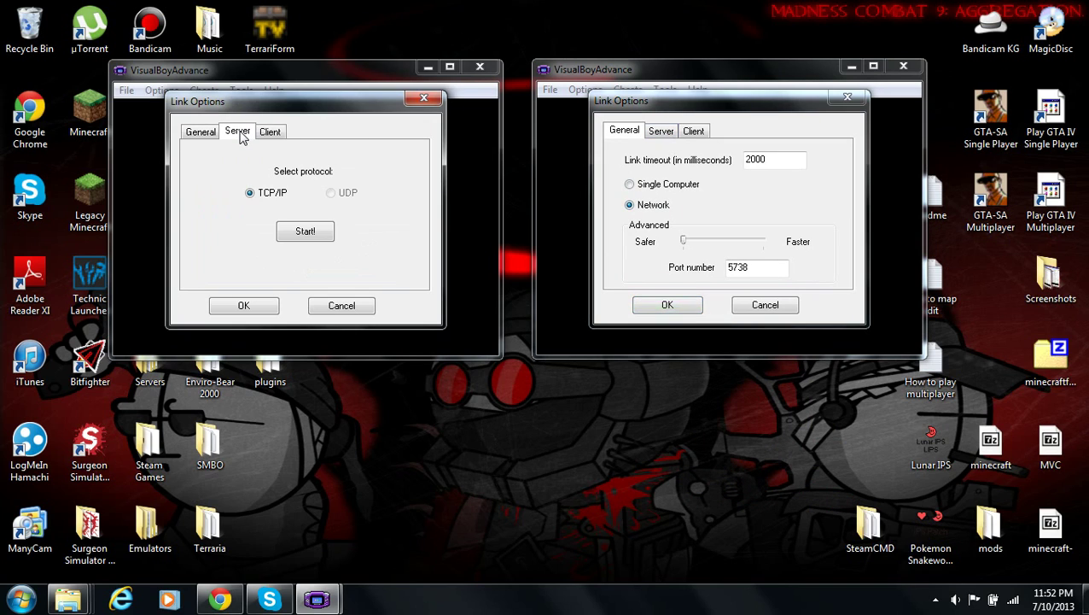
pyautogui.click(693, 131)
pyautogui.moveTo(773, 196); pyautogui.dragTo(611, 198)
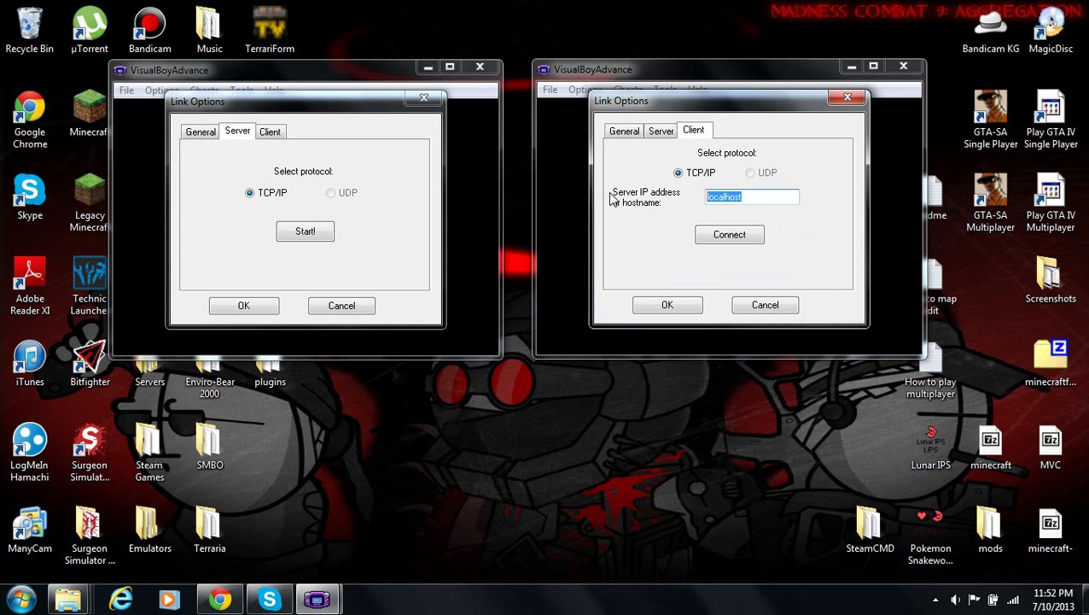
pyautogui.write('192.168.1.102')
# Look up the IPv4 address in the connected wireless network's details, and close both emulators' Link Options dialogs without applying them
pyautogui.click(1012, 598)
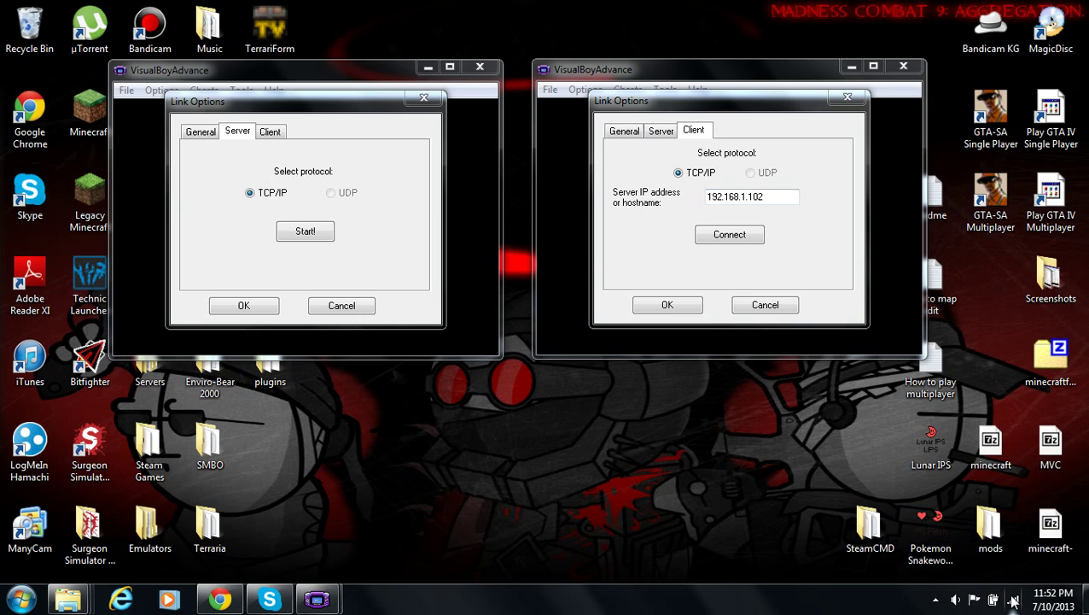
pyautogui.click(1014, 600)
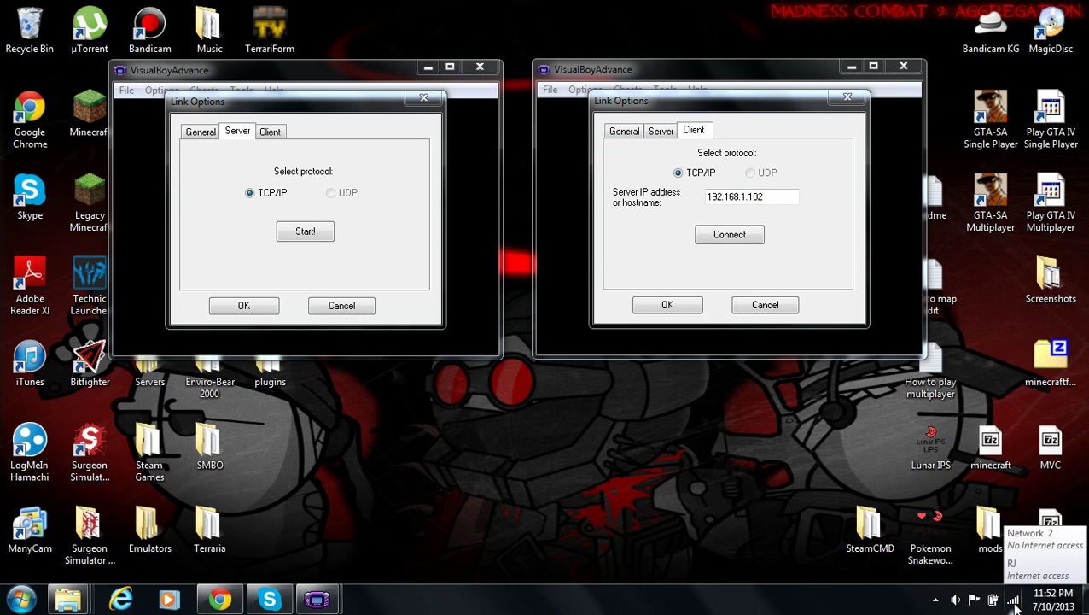
pyautogui.click(1014, 601)
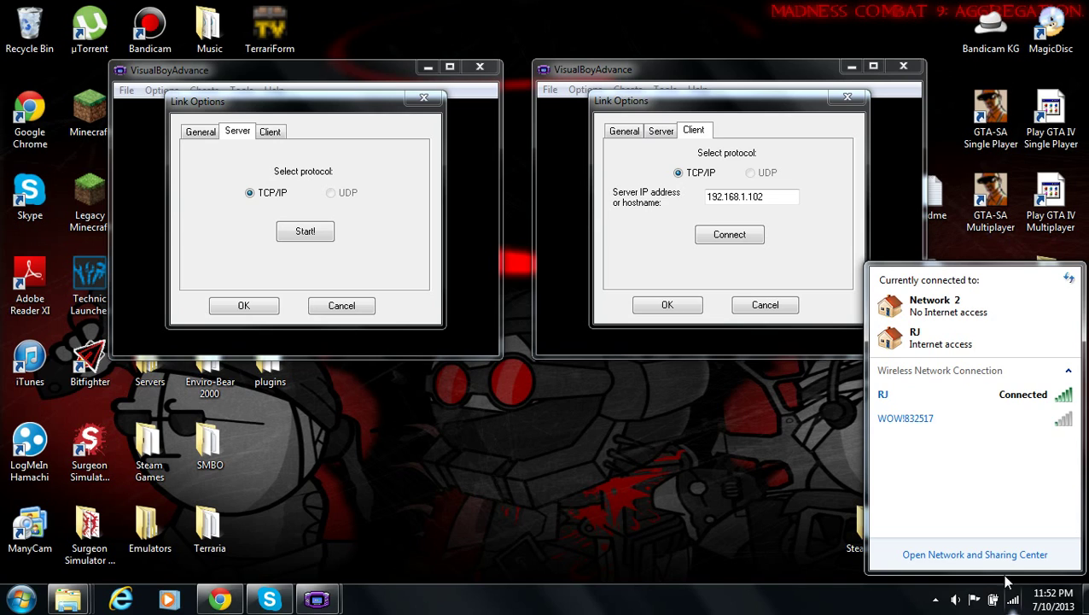
pyautogui.rightClick(970, 400)
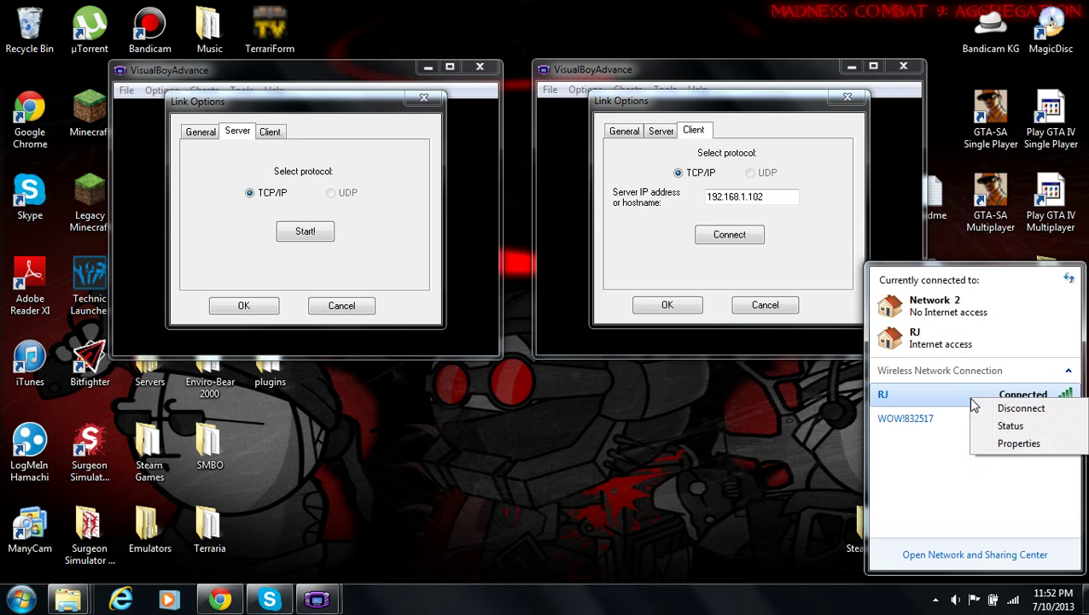
pyautogui.click(1023, 426)
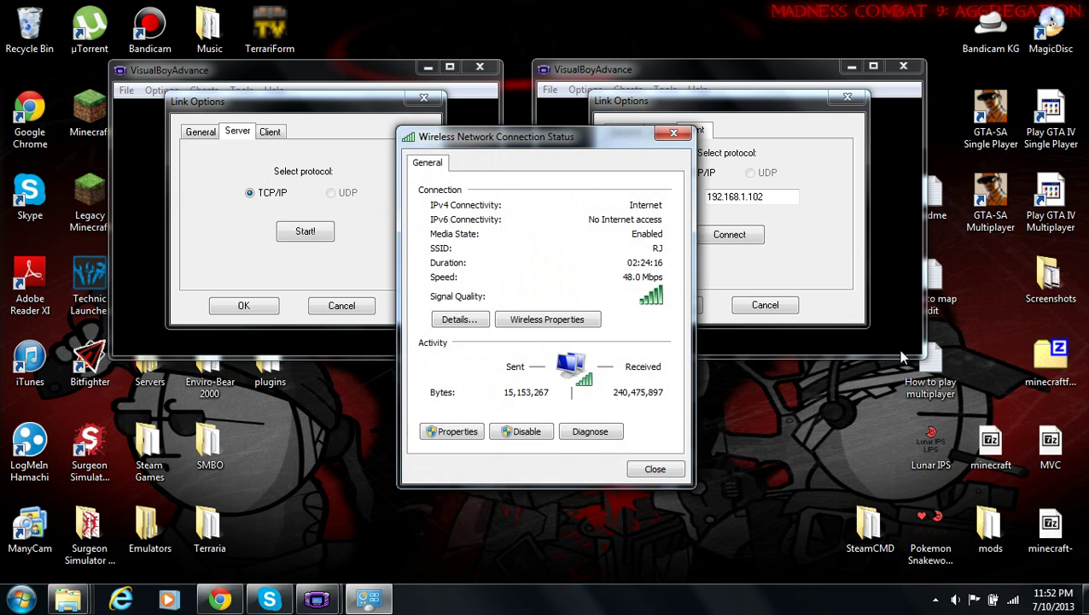
pyautogui.click(457, 320)
pyautogui.click(564, 282)
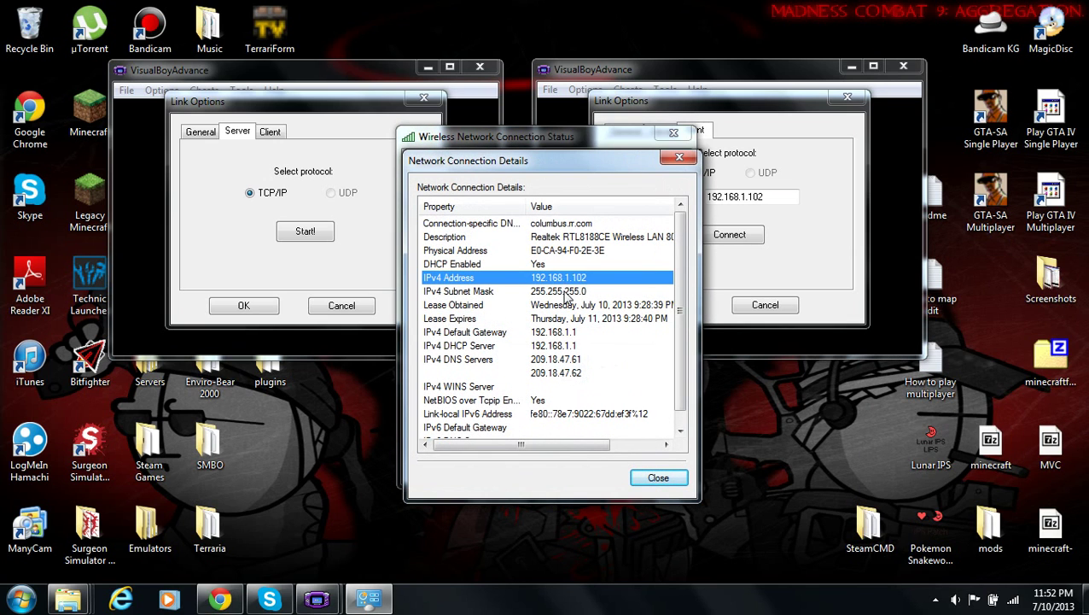
pyautogui.click(680, 159)
pyautogui.click(674, 133)
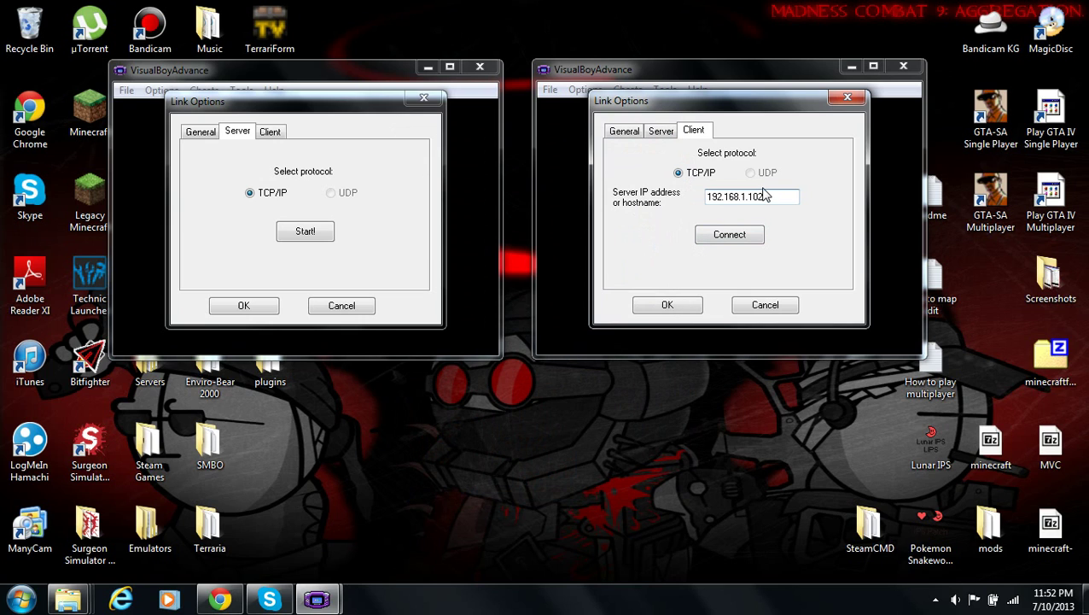
pyautogui.click(867, 97)
pyautogui.click(440, 102)
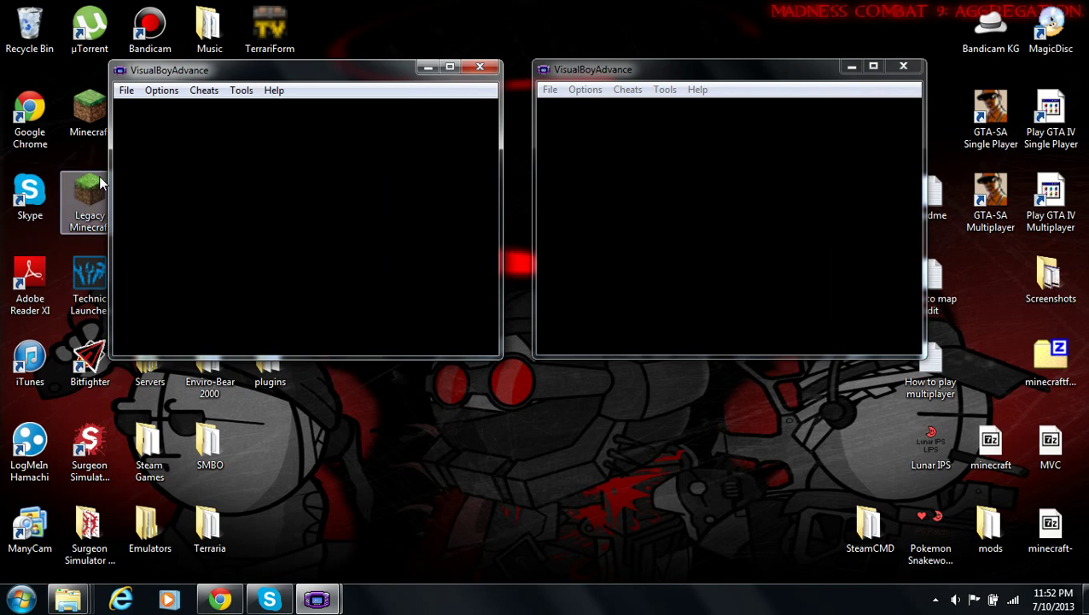
# Load the recent Pokemon Emerald.gba ROM in both VisualBoyAdvance windows and continue the saved game in each
pyautogui.click(120, 92)
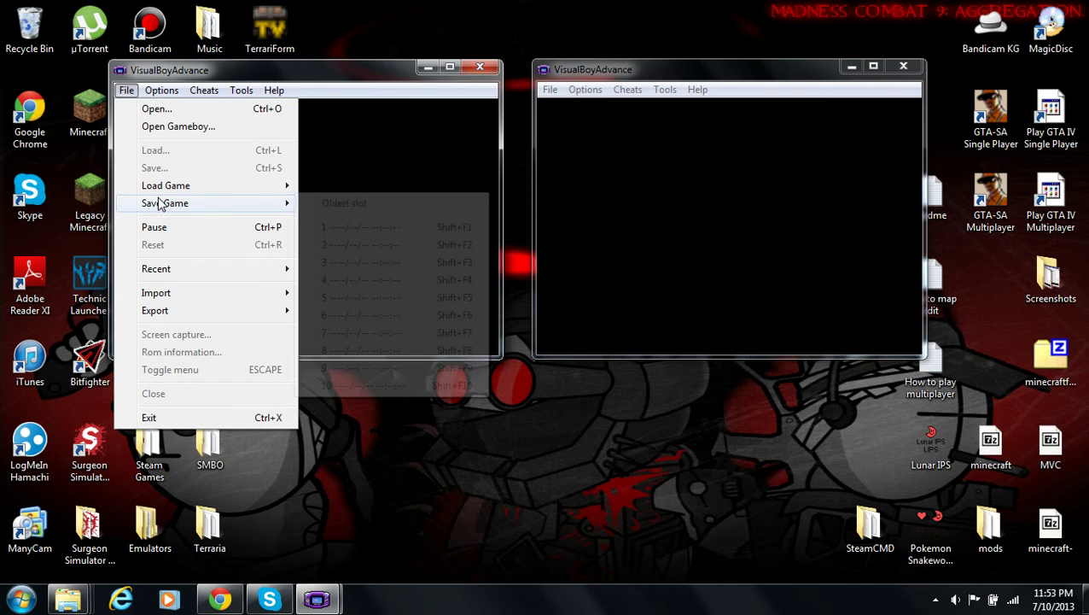
pyautogui.moveTo(300, 268)
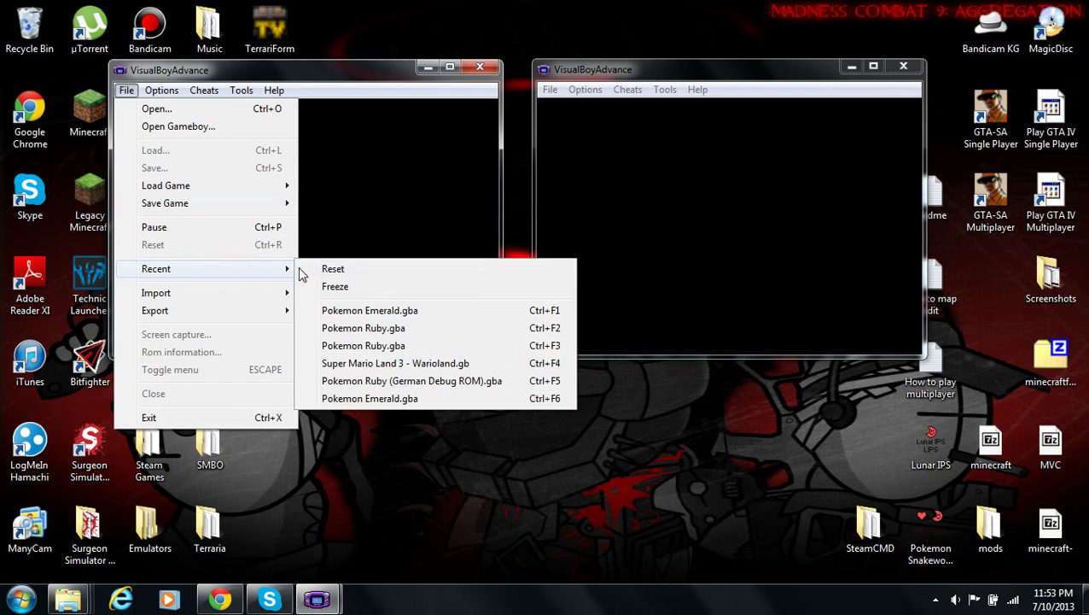
pyautogui.click(336, 310)
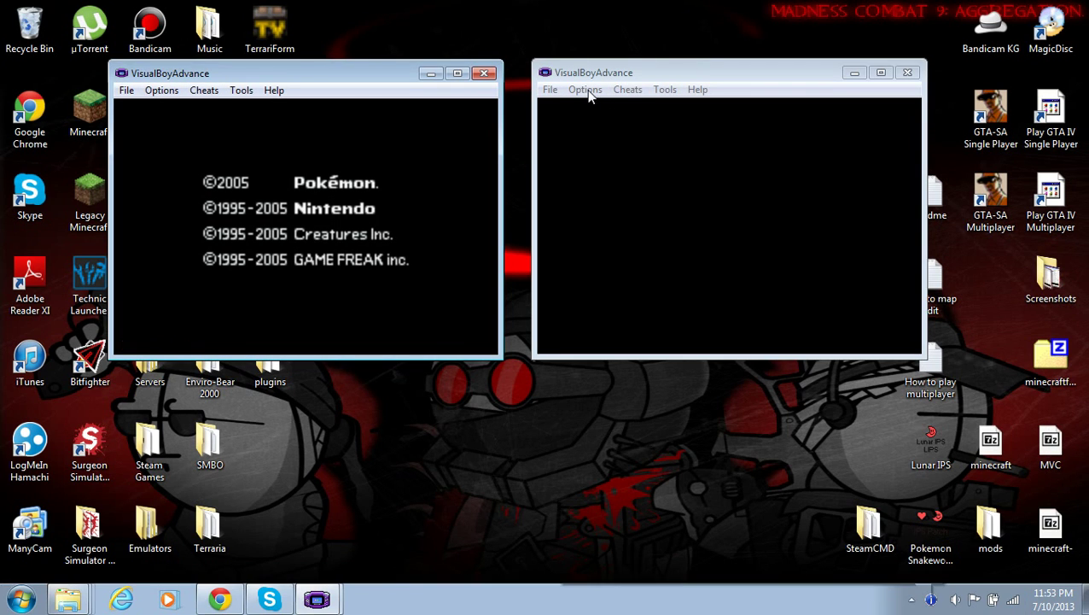
pyautogui.click(588, 92)
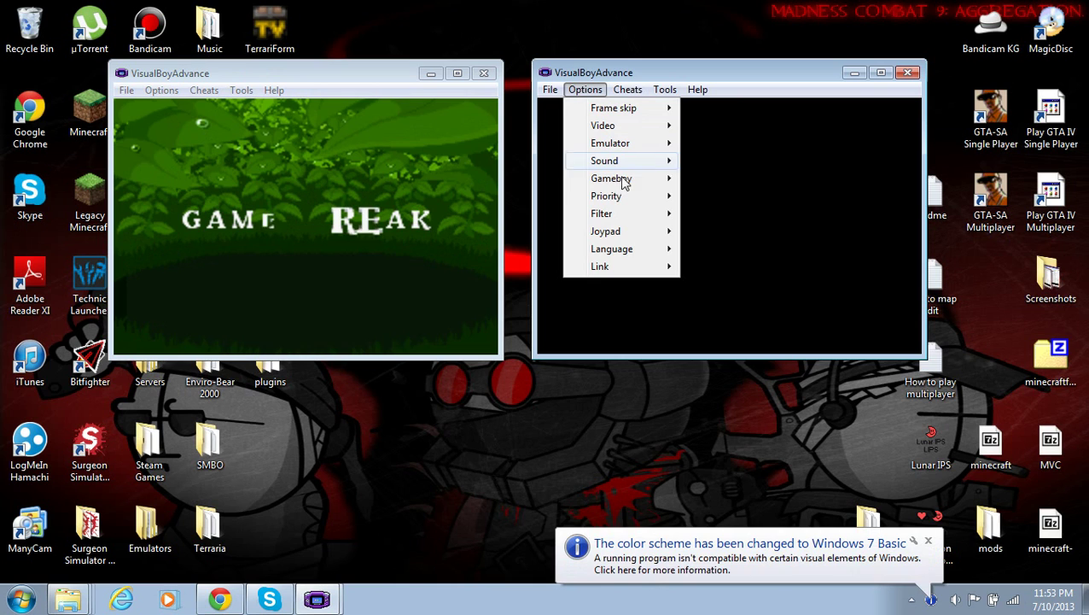
pyautogui.moveTo(551, 90)
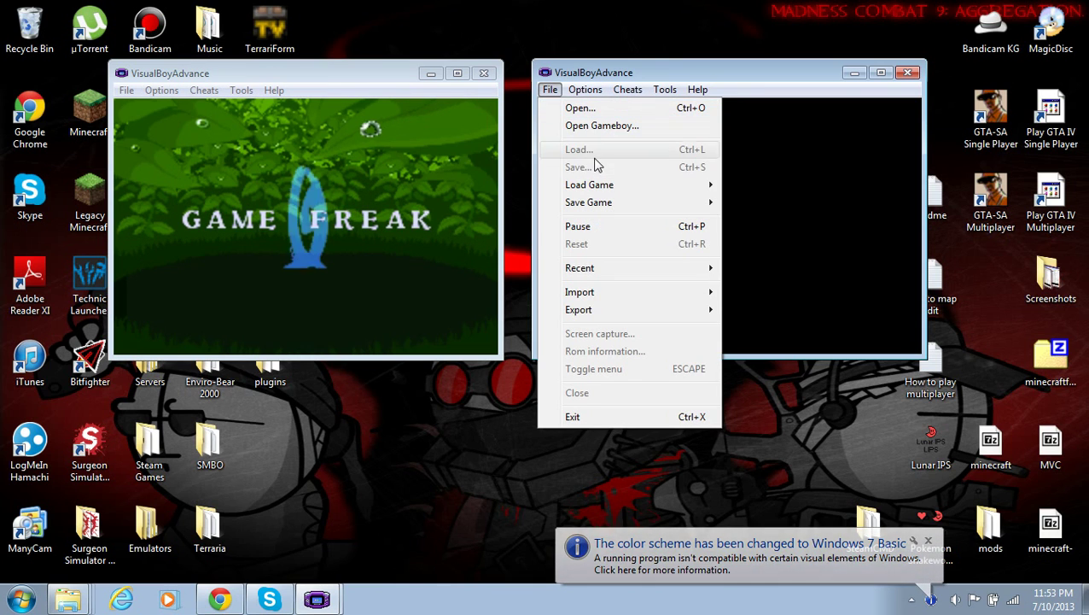
pyautogui.moveTo(699, 271)
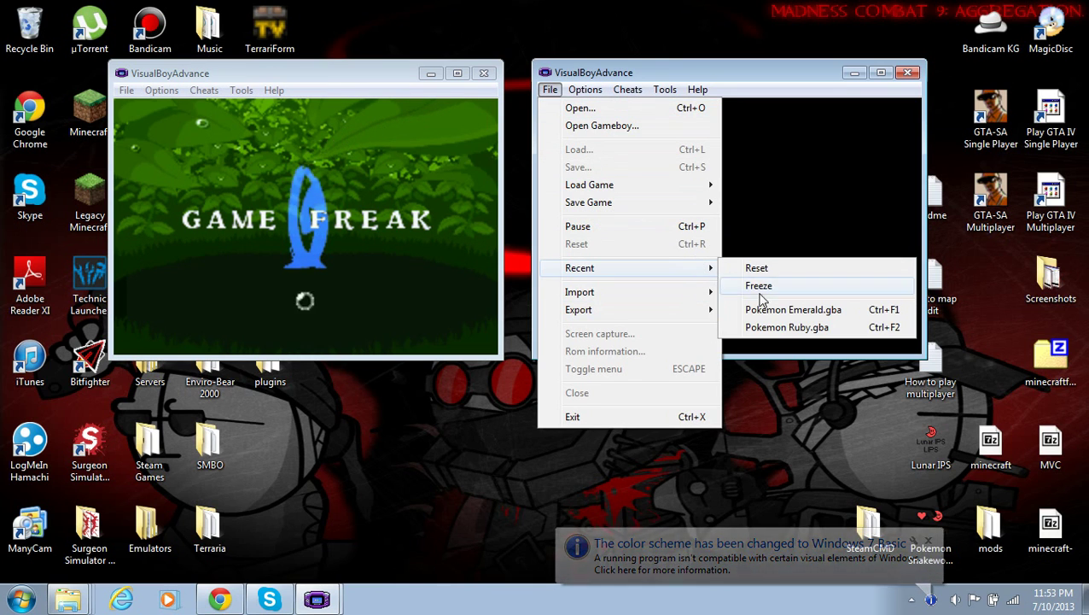
pyautogui.click(763, 307)
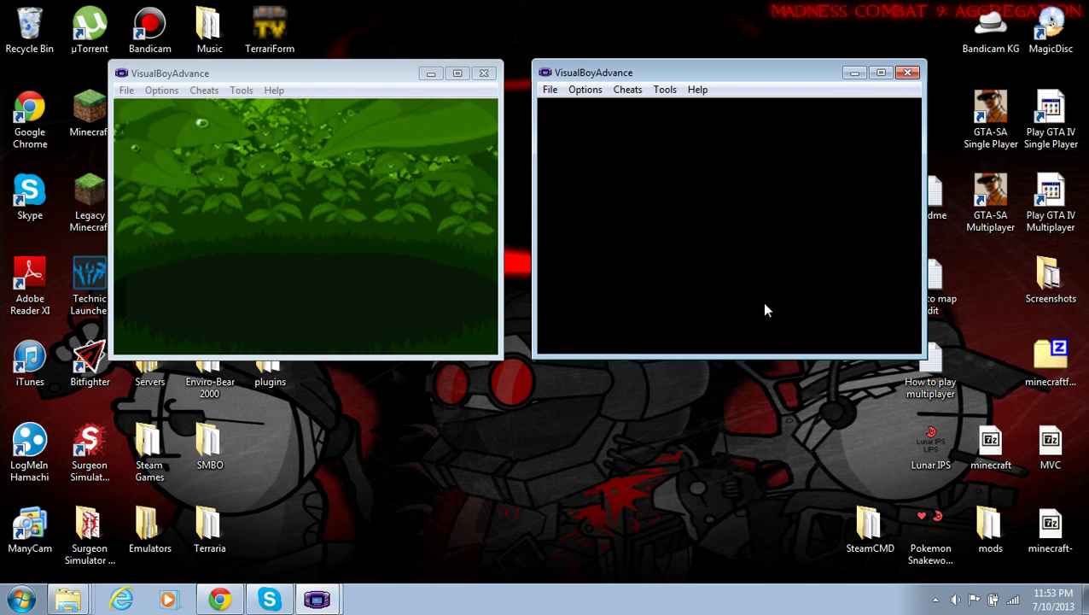
pyautogui.click(476, 292)
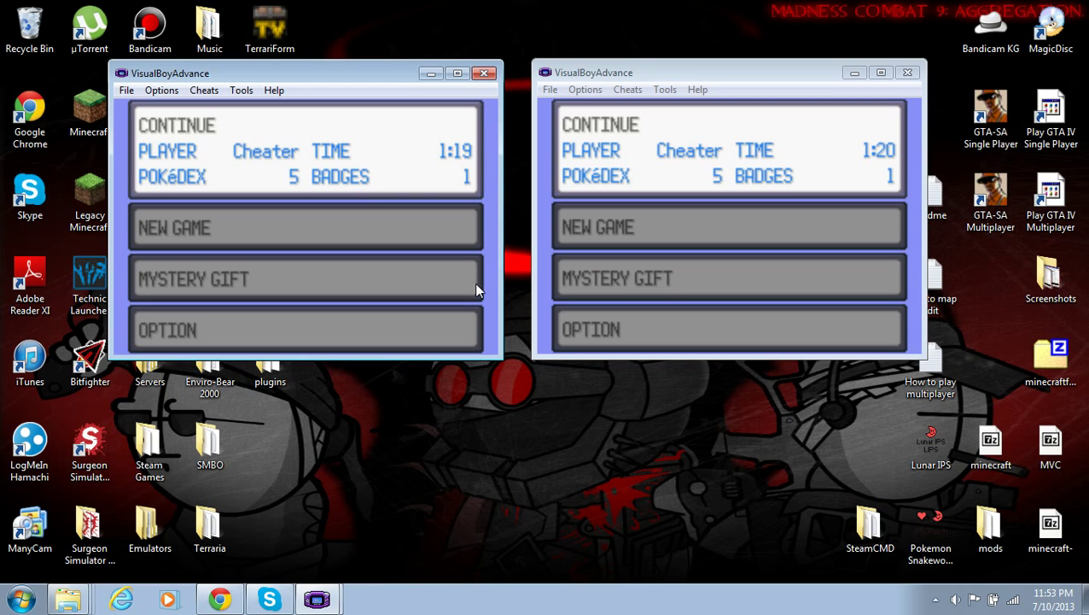
pyautogui.press('z')
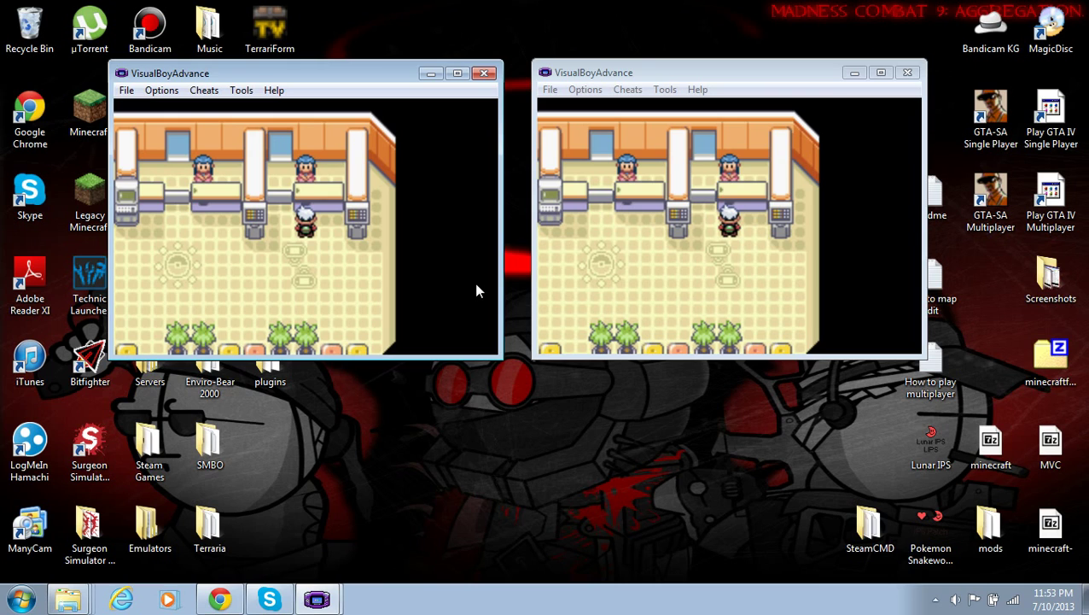
# Open the Link settings in both emulators and start a TCP/IP server in the first one
pyautogui.click(161, 90)
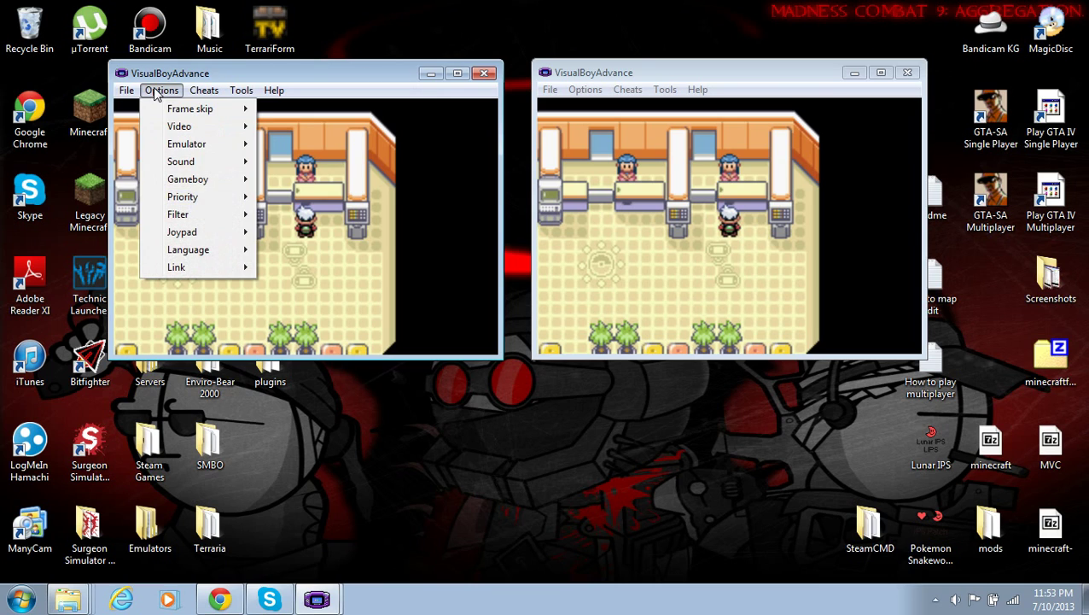
pyautogui.moveTo(245, 271)
pyautogui.click(309, 281)
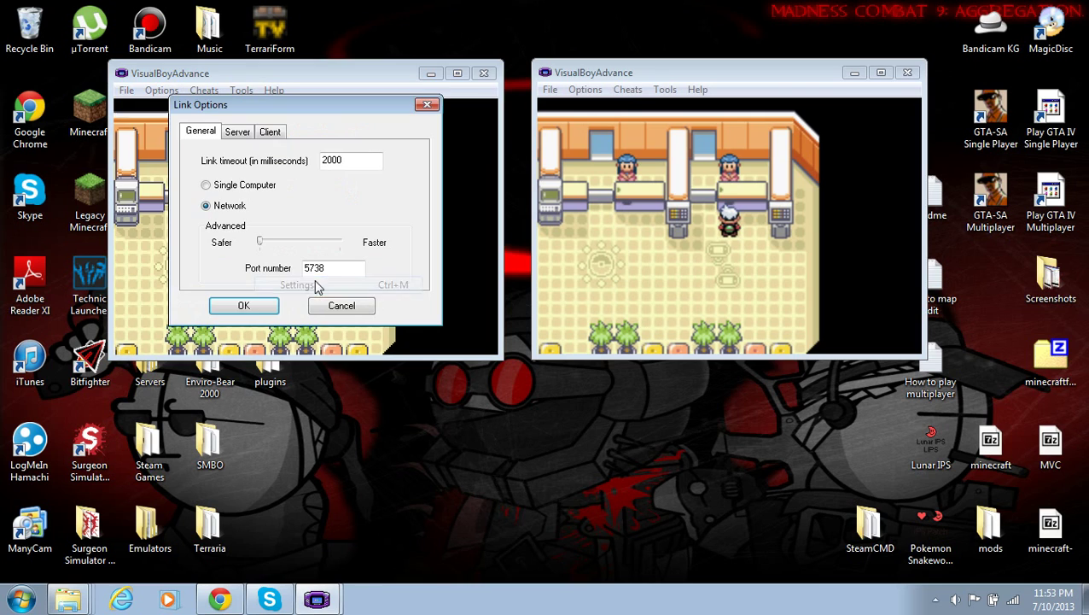
pyautogui.click(584, 89)
pyautogui.moveTo(647, 267)
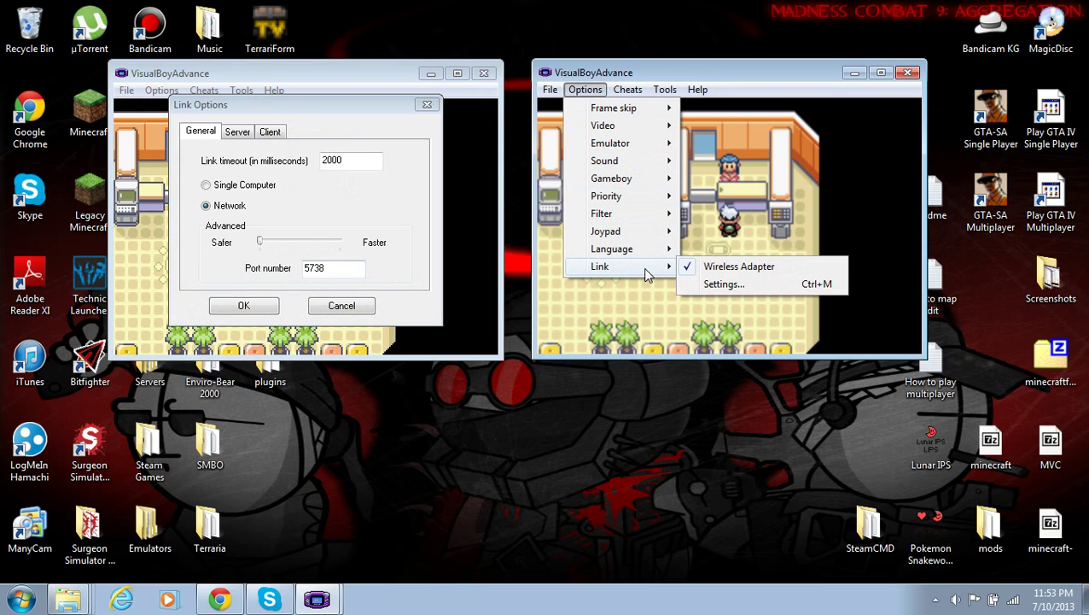
pyautogui.click(721, 284)
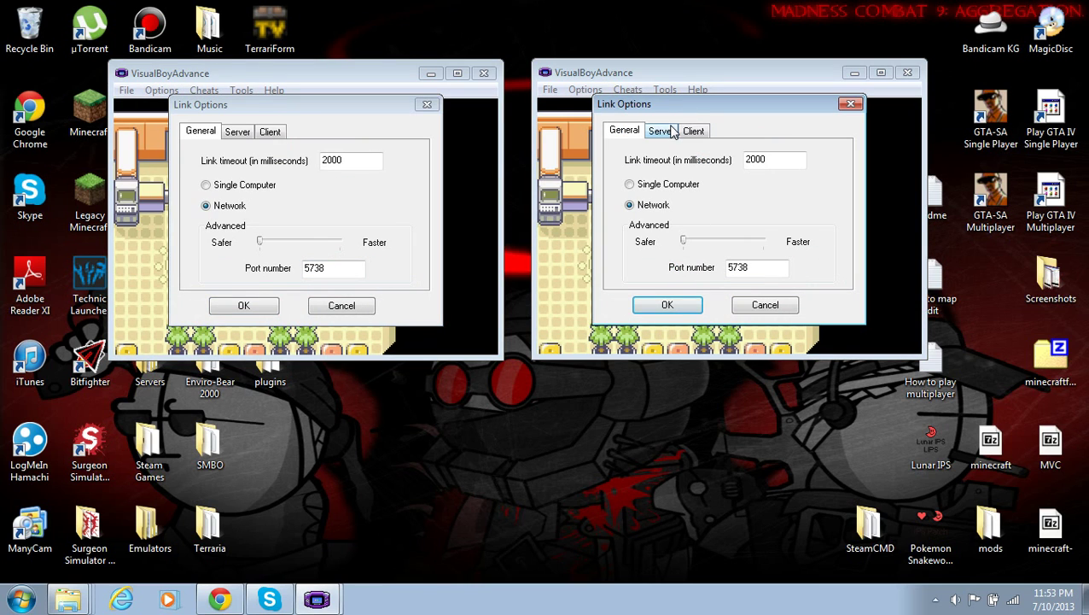
pyautogui.click(238, 131)
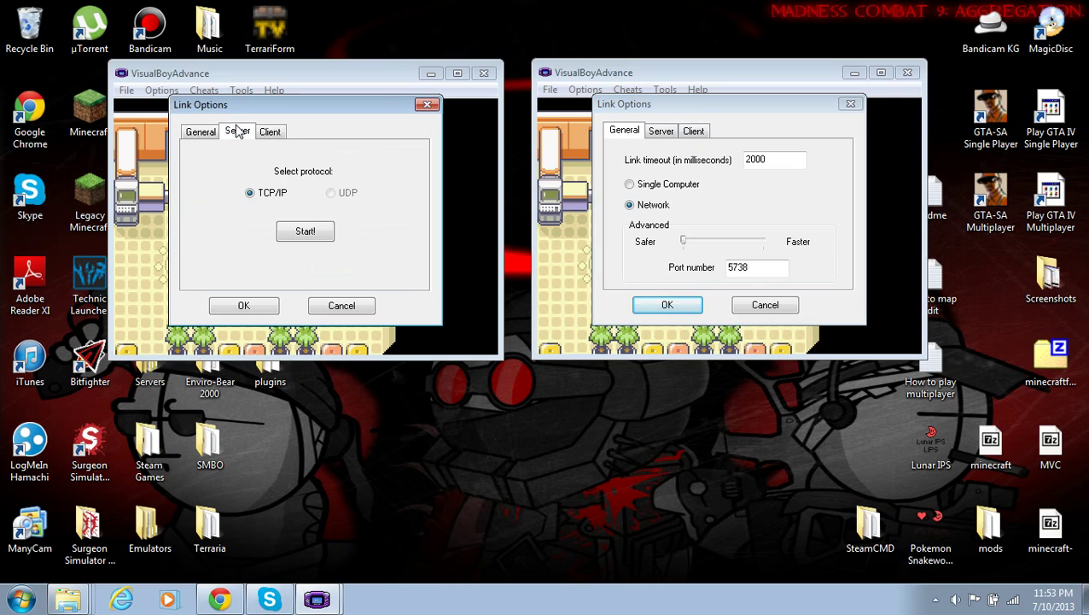
pyautogui.click(294, 232)
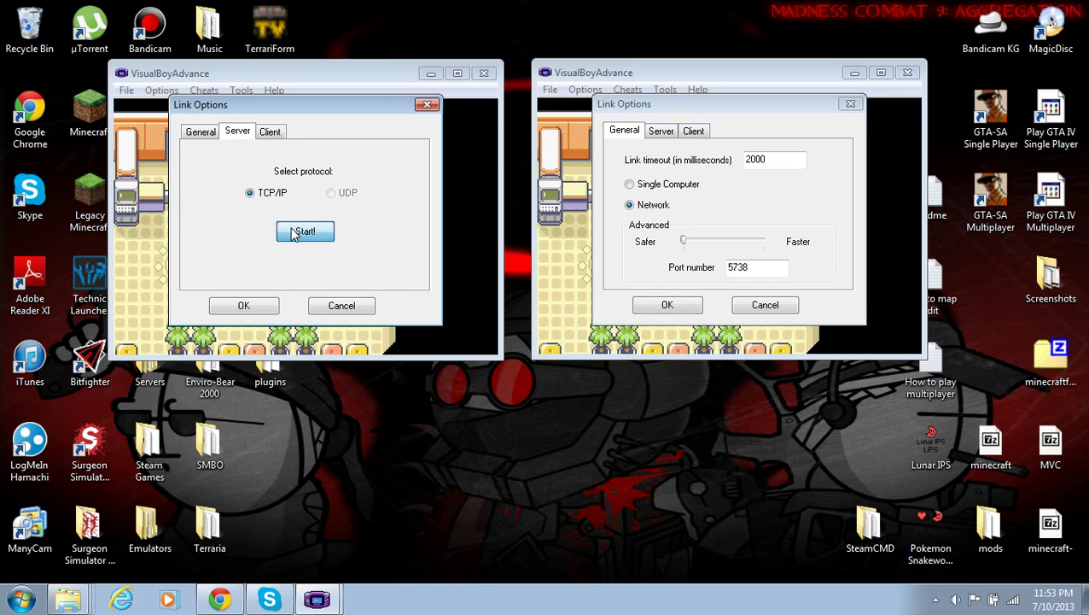
# Set the second emulator's client server IP address to 192.168.1.102 and connect it to the server
pyautogui.click(693, 132)
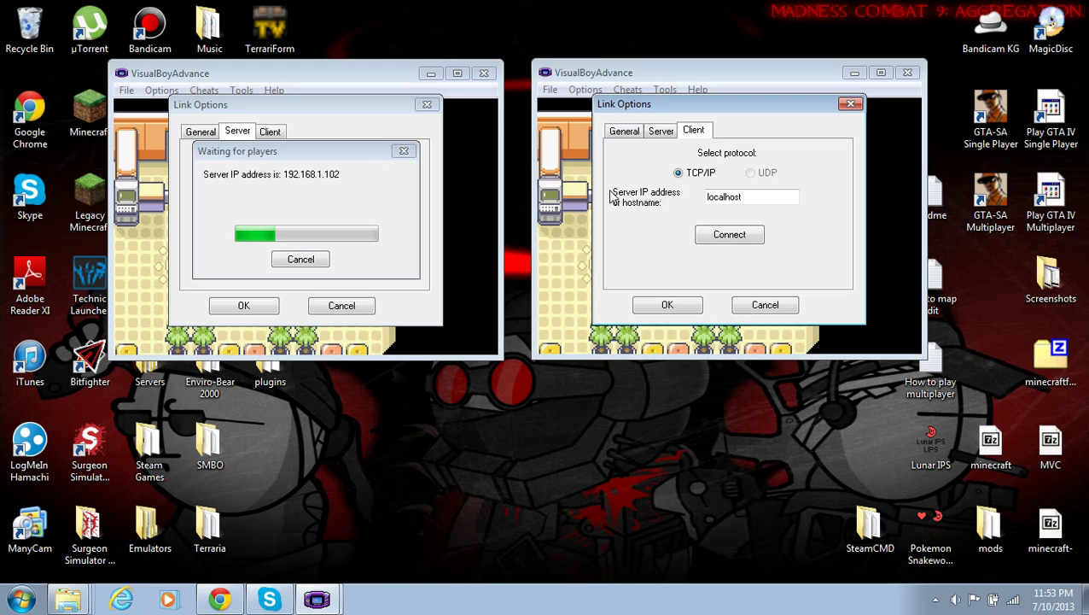
pyautogui.moveTo(796, 196); pyautogui.dragTo(687, 202)
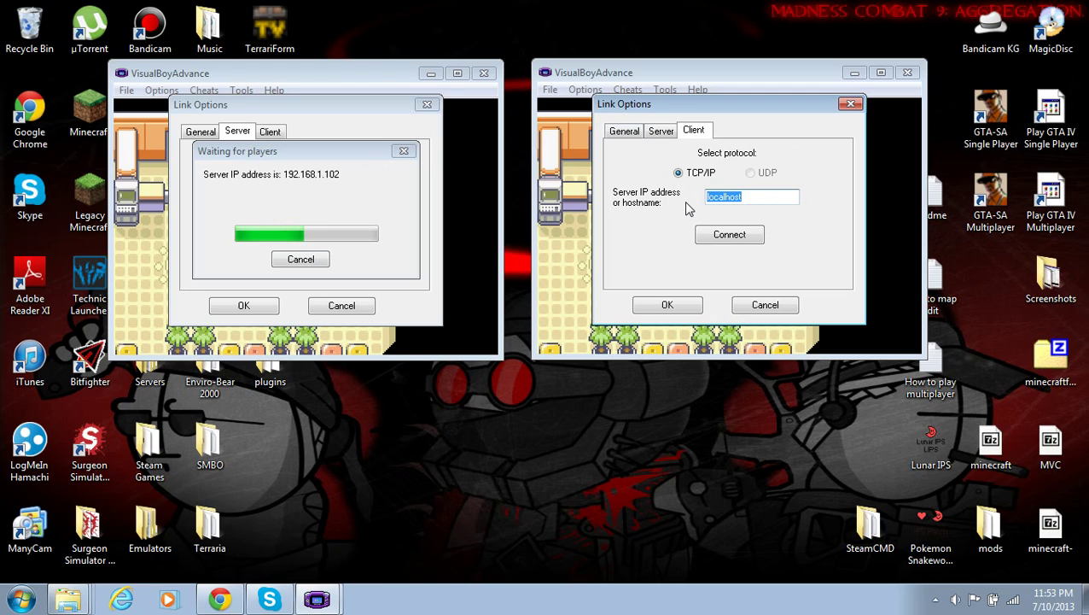
pyautogui.write('192.1')
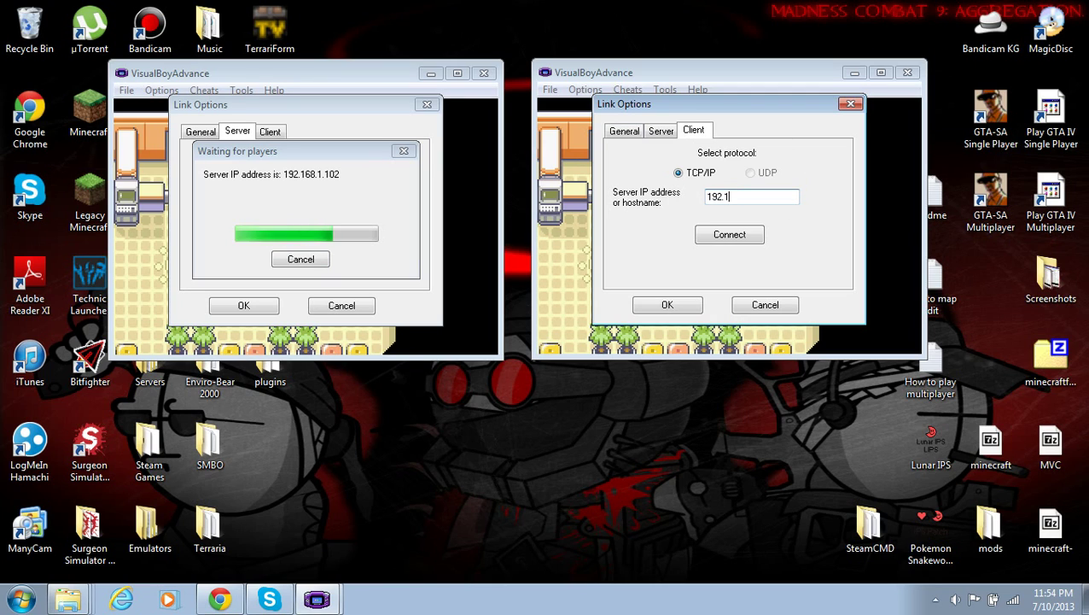
pyautogui.write('68.1.102')
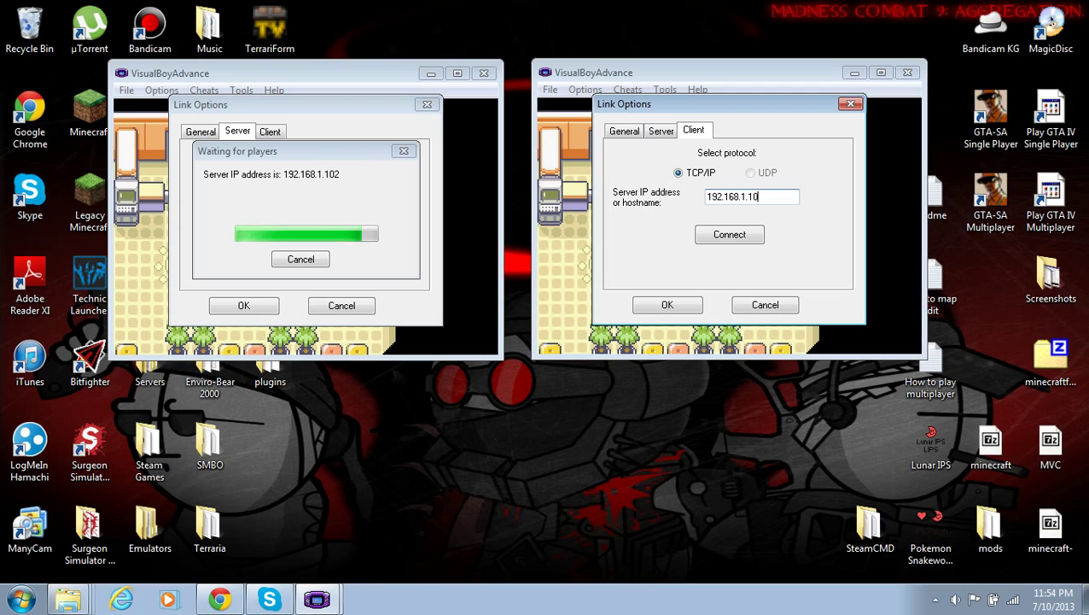
pyautogui.click(706, 242)
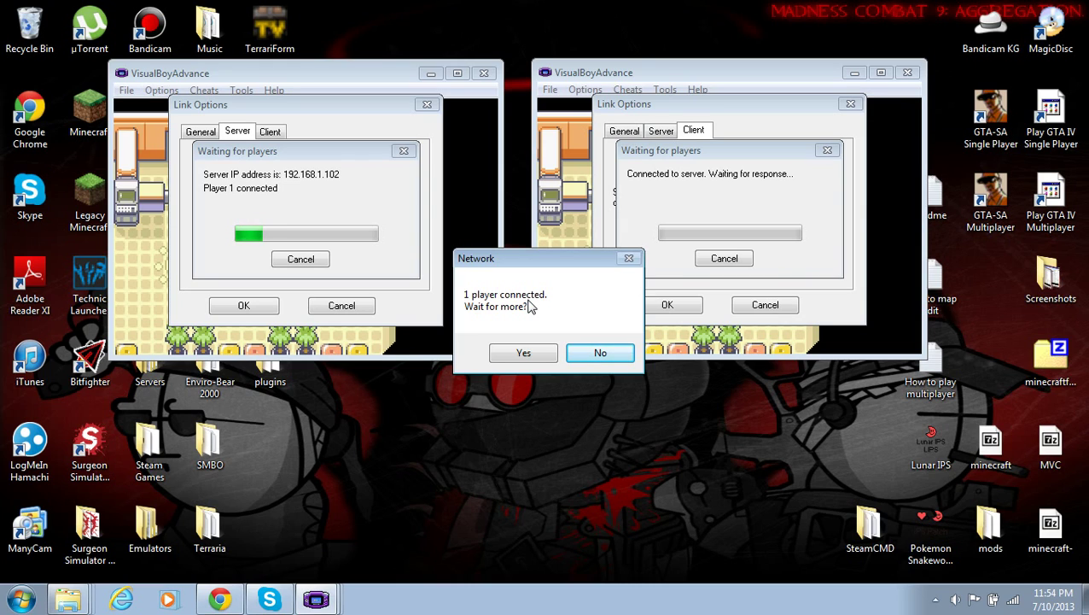
# Decline waiting for more players to establish the link, and close the Link Options dialogs in both emulators
pyautogui.click(589, 352)
pyautogui.click(580, 349)
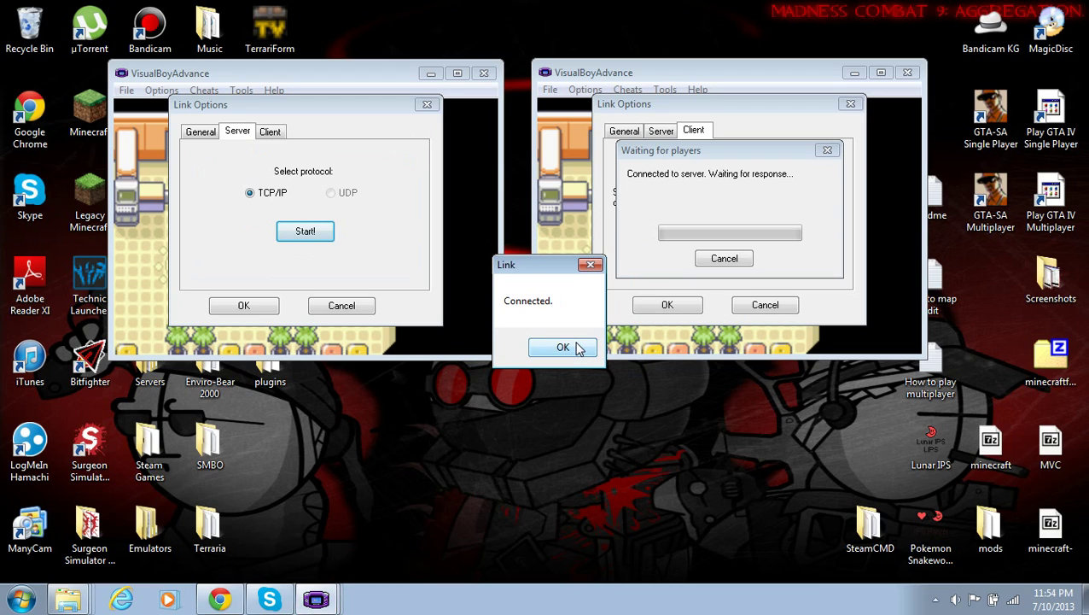
pyautogui.click(569, 349)
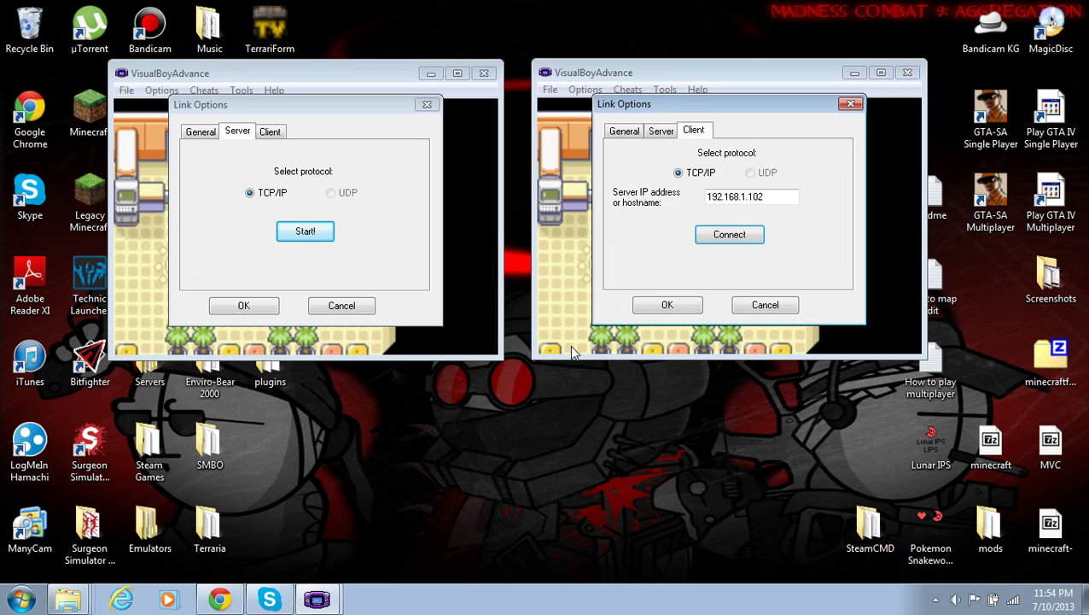
pyautogui.click(745, 306)
pyautogui.click(342, 306)
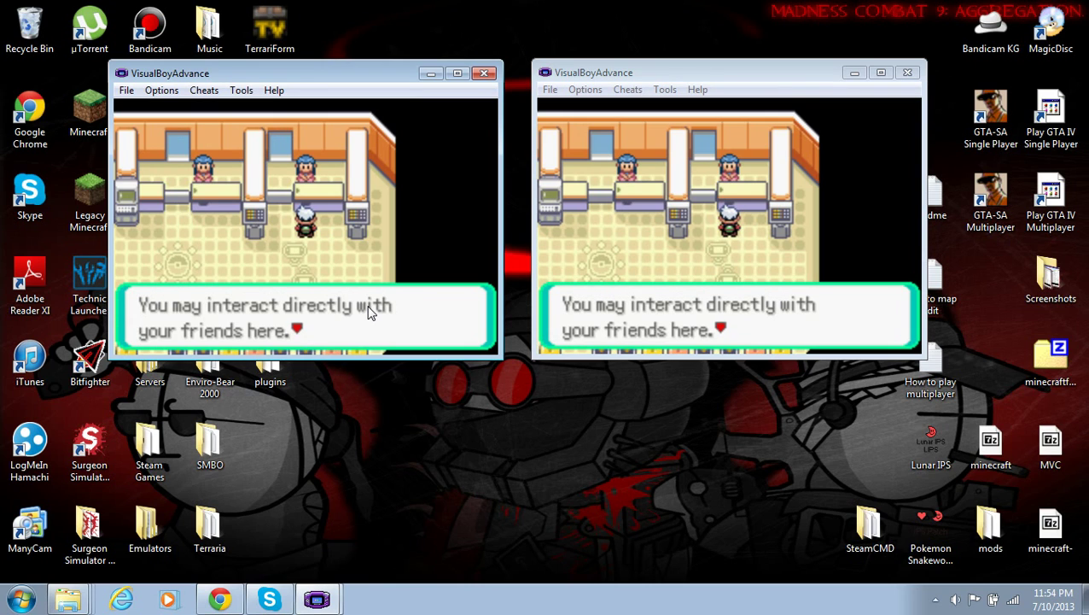
# Choose the Trade Center in both games, agree to trade Pokémon, overwrite the save, and proceed to the group leader choice
pyautogui.press('z')
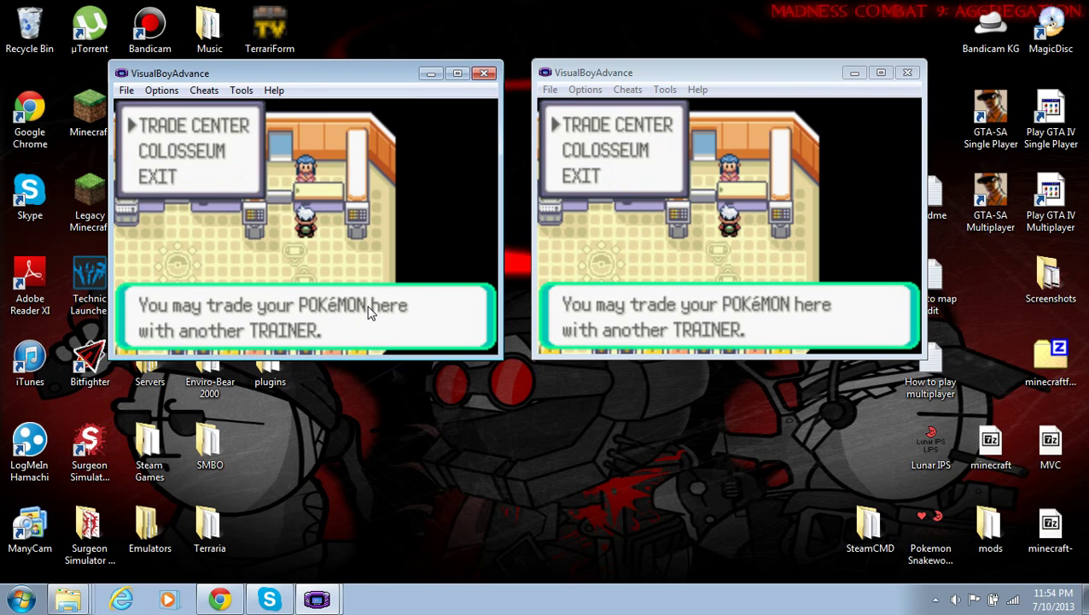
pyautogui.press('z')
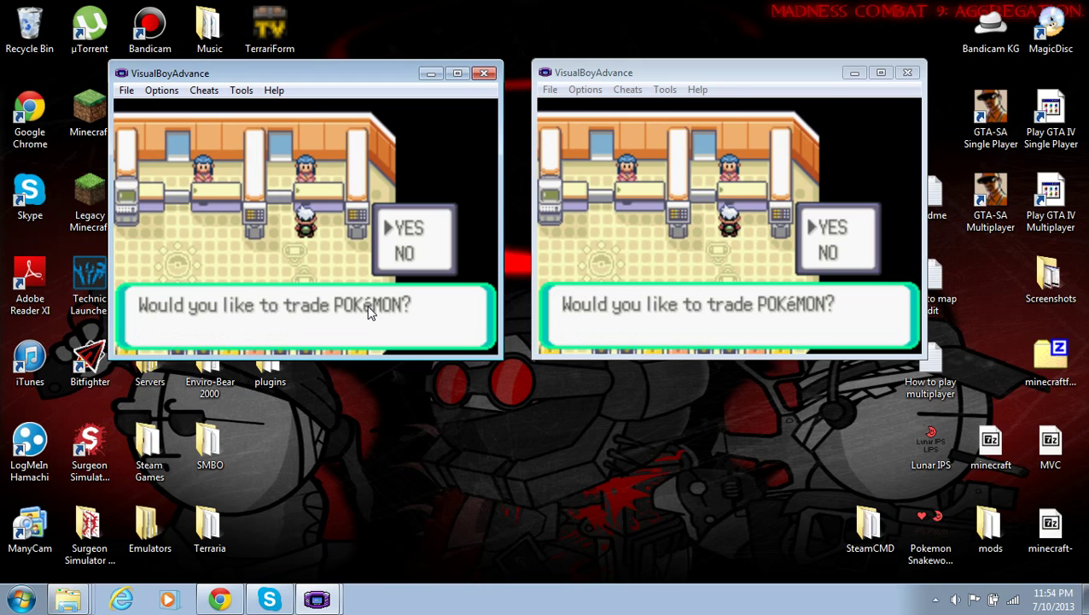
pyautogui.press('z')
pyautogui.press('z')
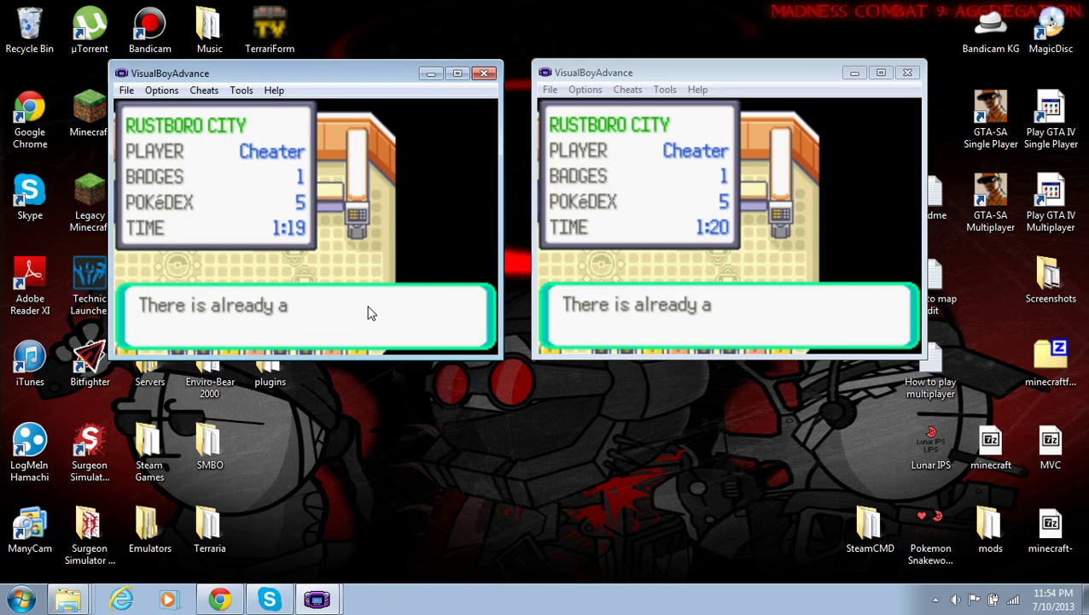
pyautogui.press('z')
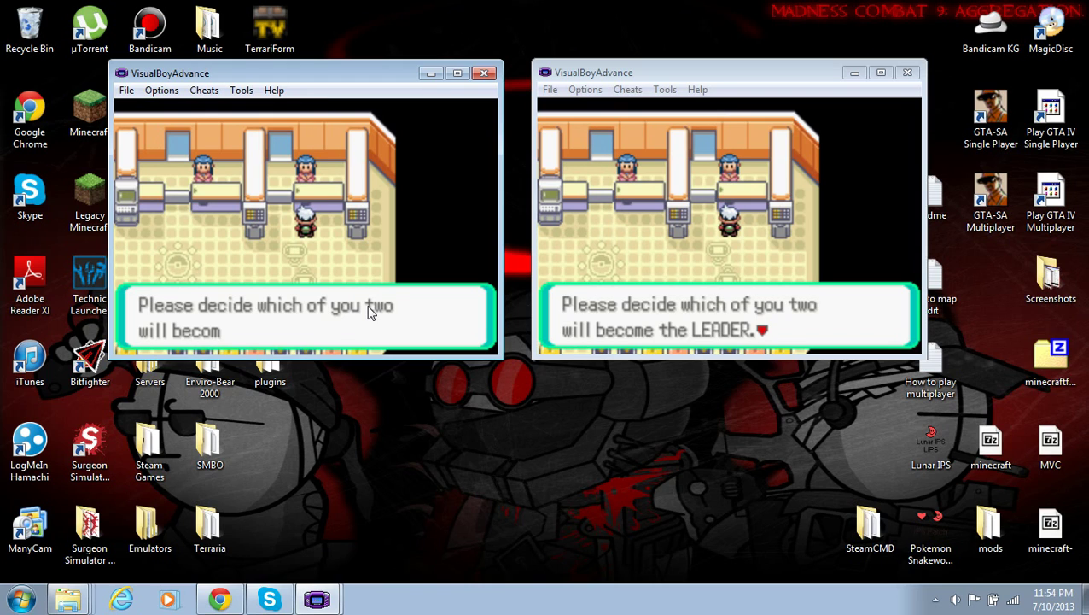
pyautogui.press('z')
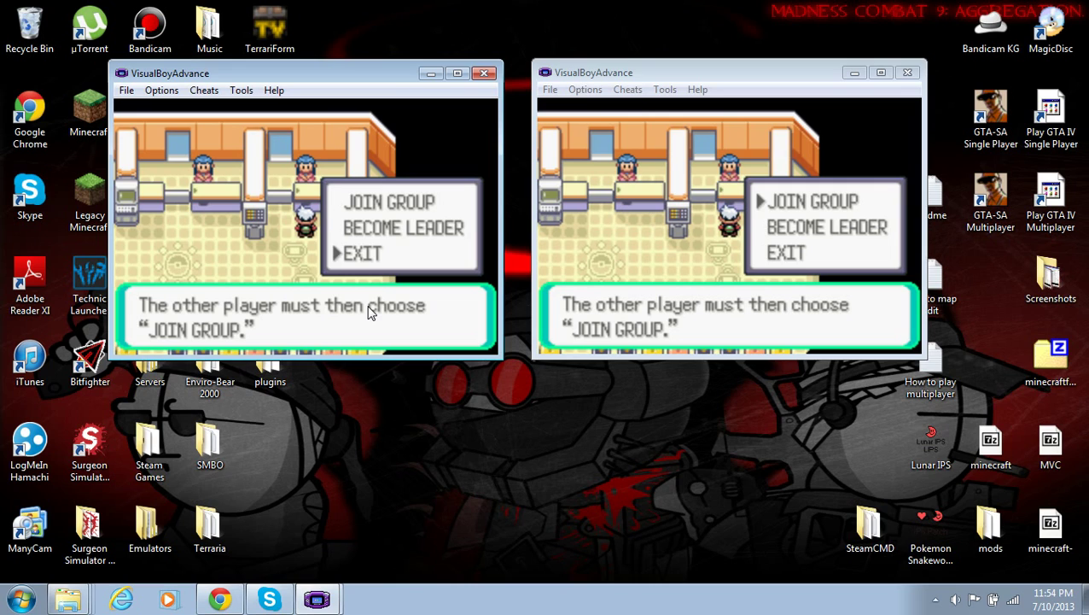
pyautogui.press('Down')
pyautogui.press('Up')
pyautogui.press('Down')
pyautogui.press('z')
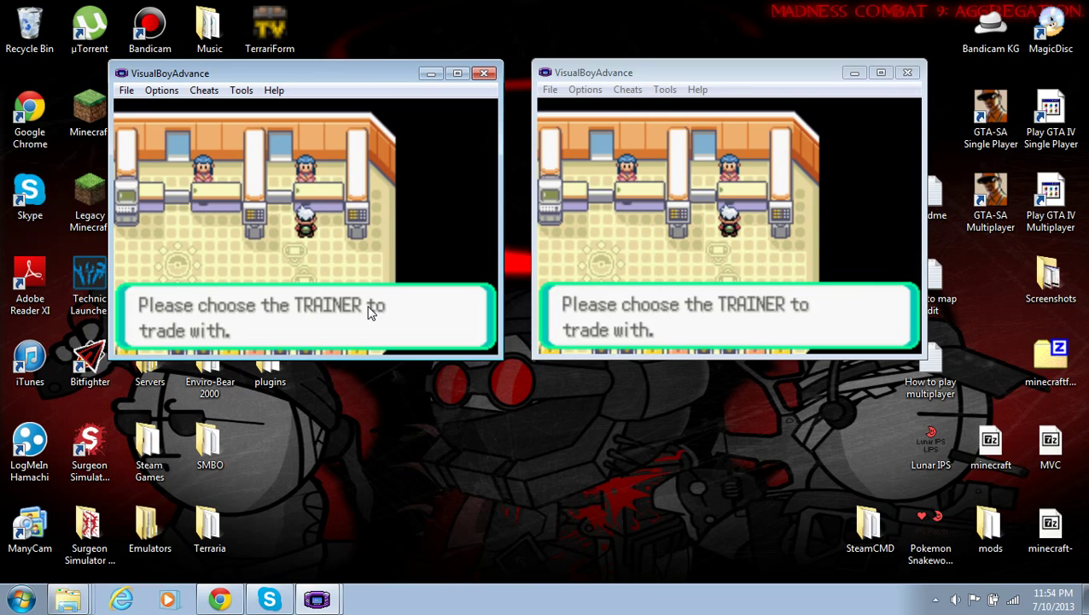
pyautogui.press('x')
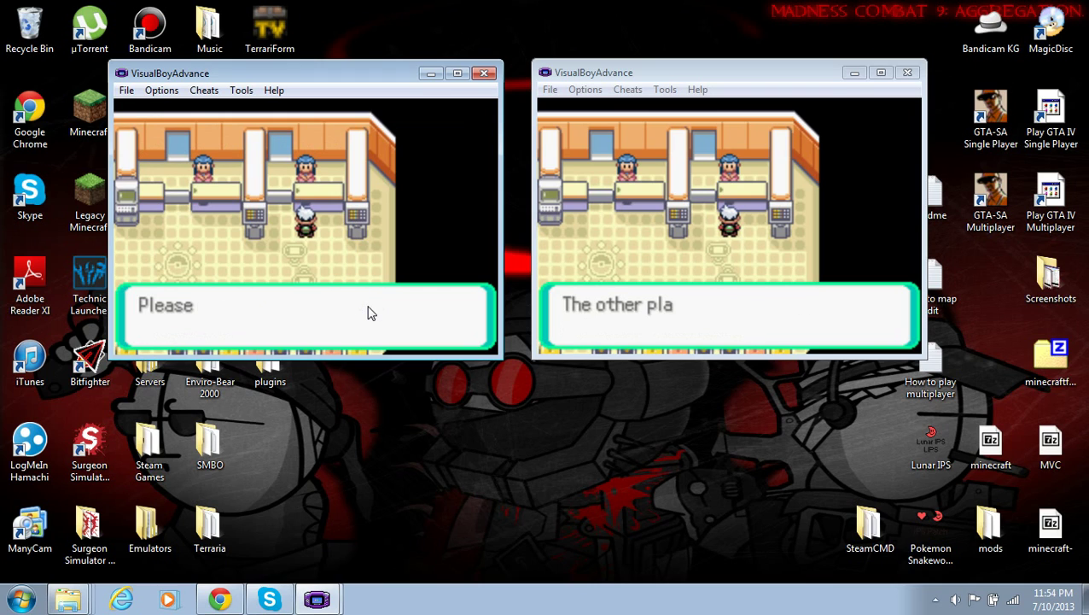
# Make the first emulator's game the leader of the Pokémon trade group and exit the group choice in the second game
pyautogui.press('Down')
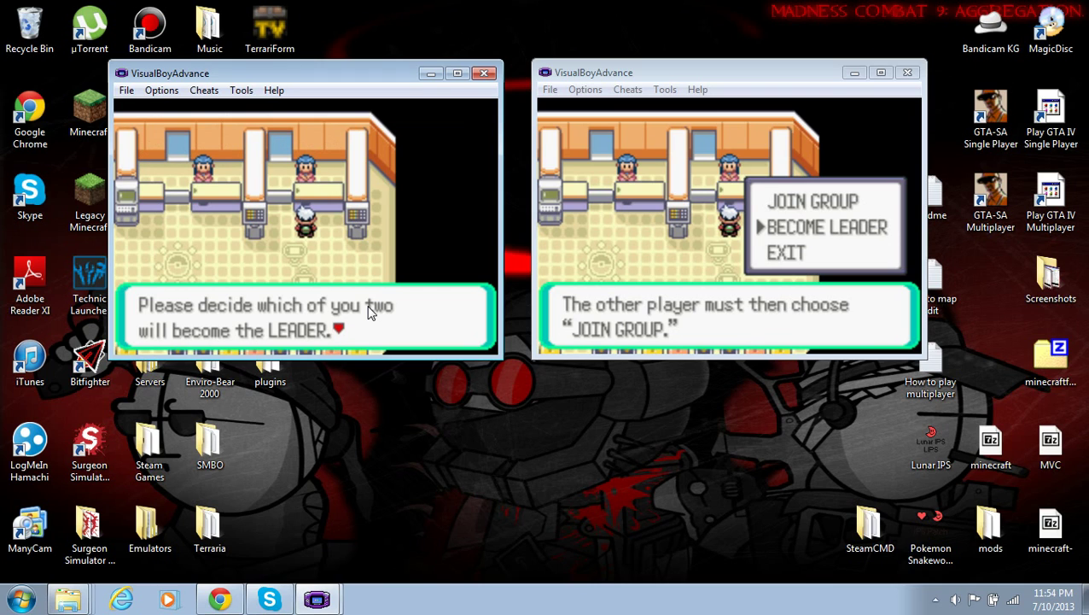
pyautogui.press('z')
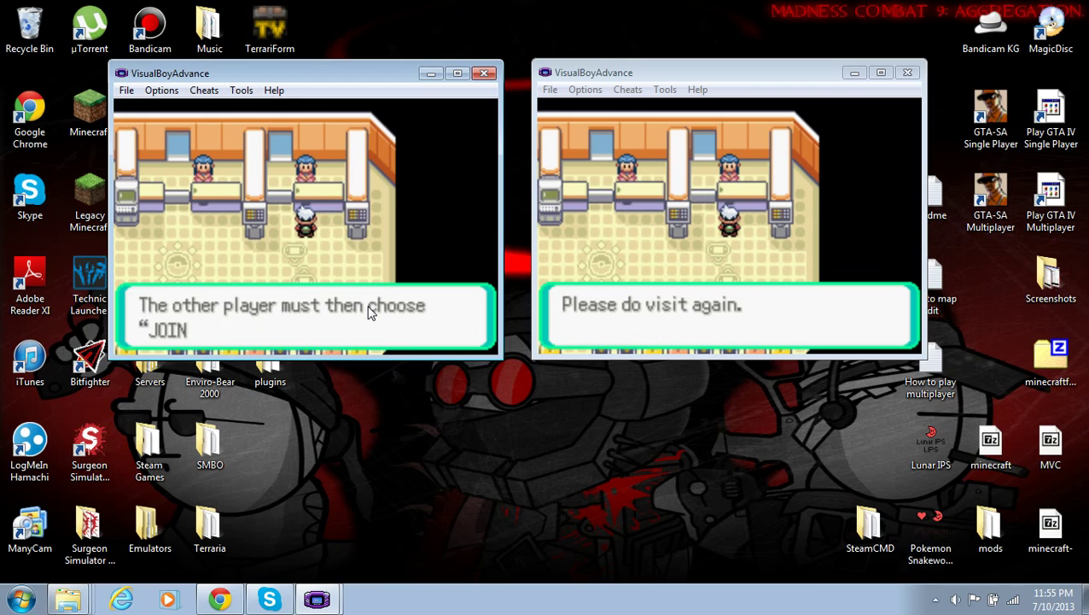
pyautogui.press('z')
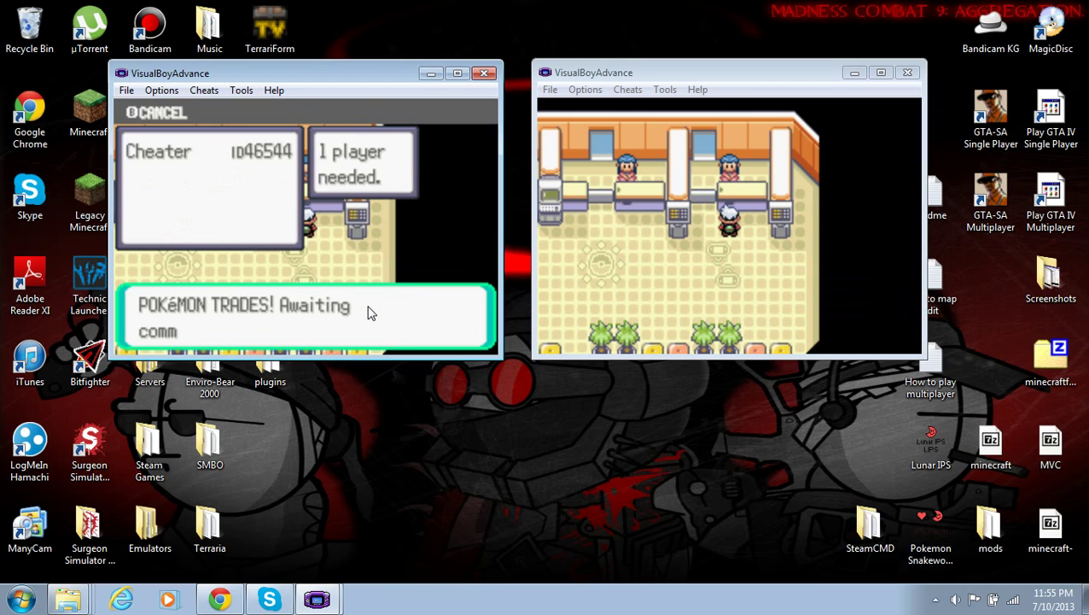
# In the second game, talk to the attendant again, choose the Trade Center, and agree to trade Pokémon to reach the group choice
pyautogui.press('z')
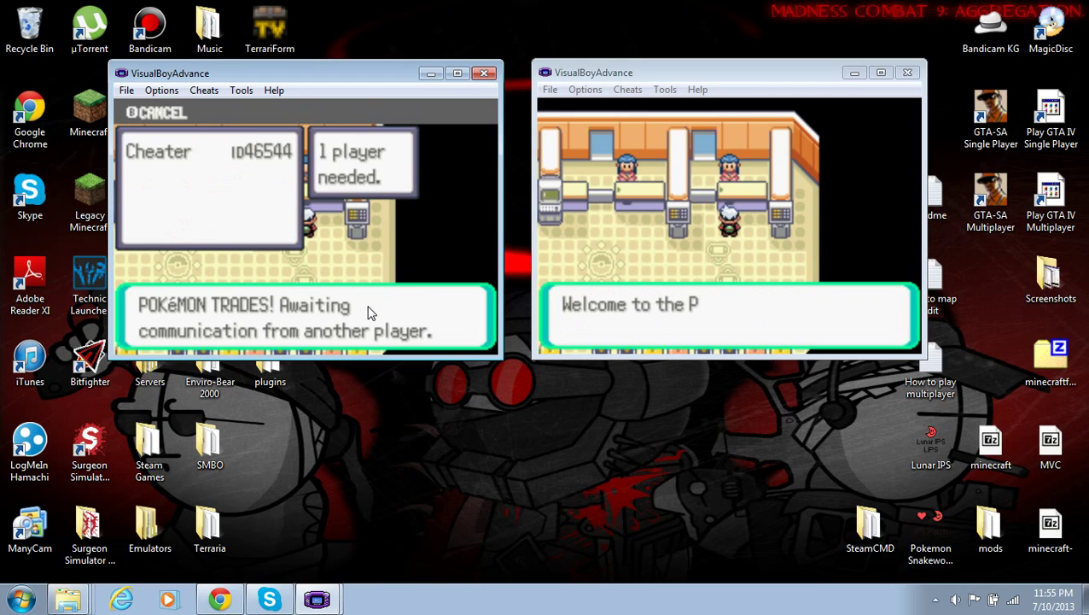
pyautogui.press('z')
pyautogui.press('z')
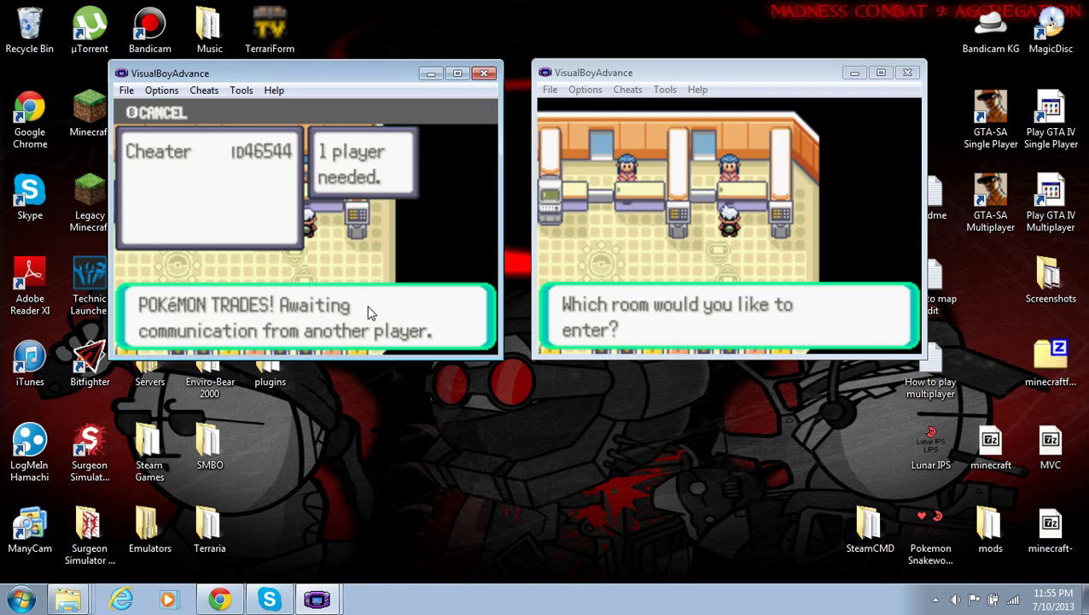
pyautogui.press('z')
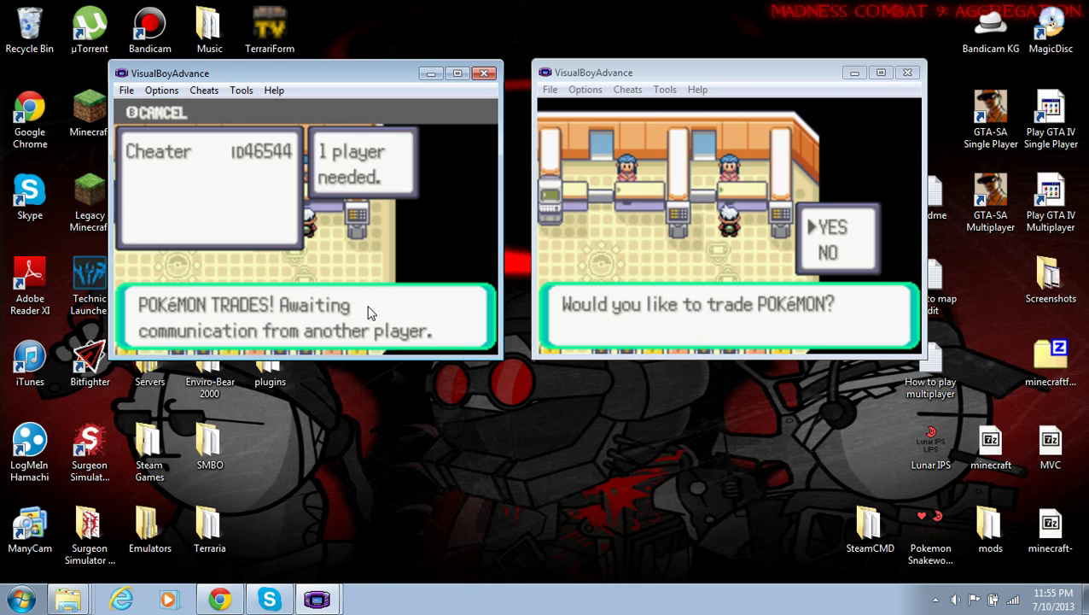
pyautogui.press('z')
pyautogui.press('z')
pyautogui.press('z')
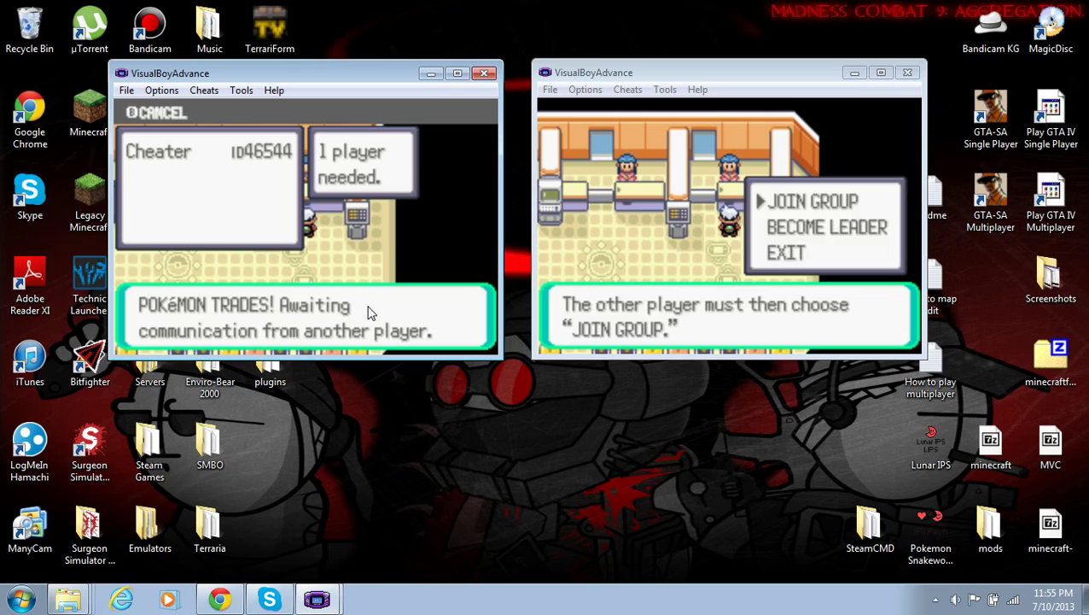
# Join the first game's trade group from the second game and accept the trade contact in the first game to enter the trade room
pyautogui.press('z')
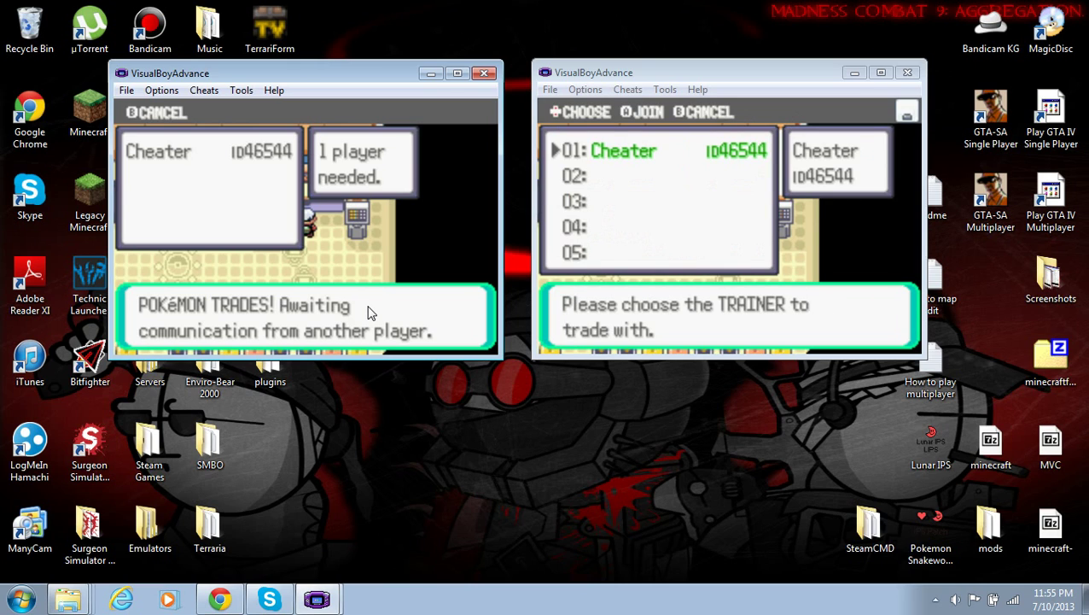
pyautogui.press('z')
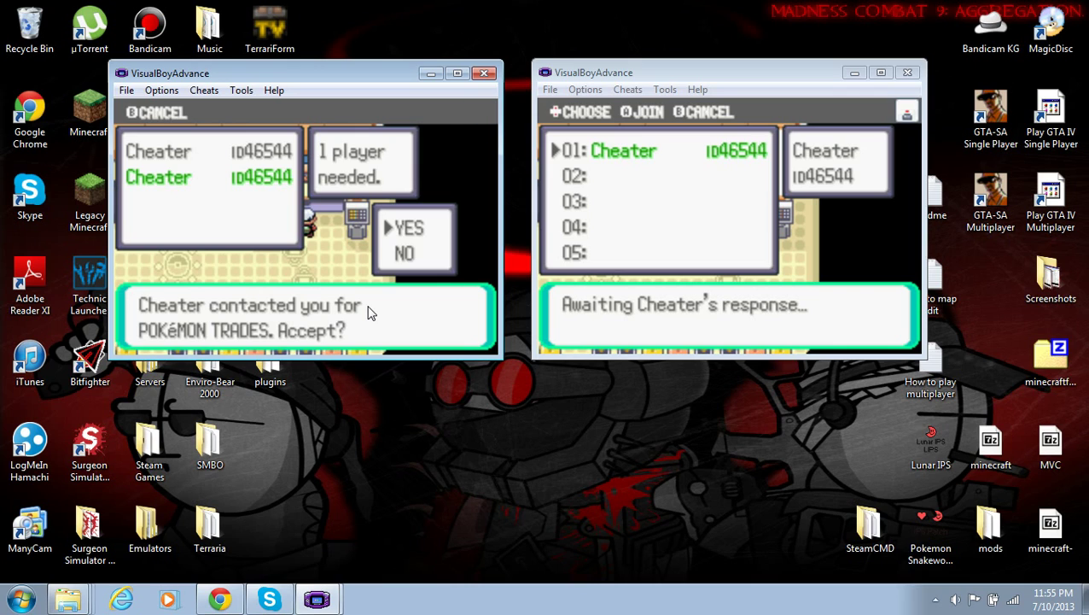
pyautogui.press('z')
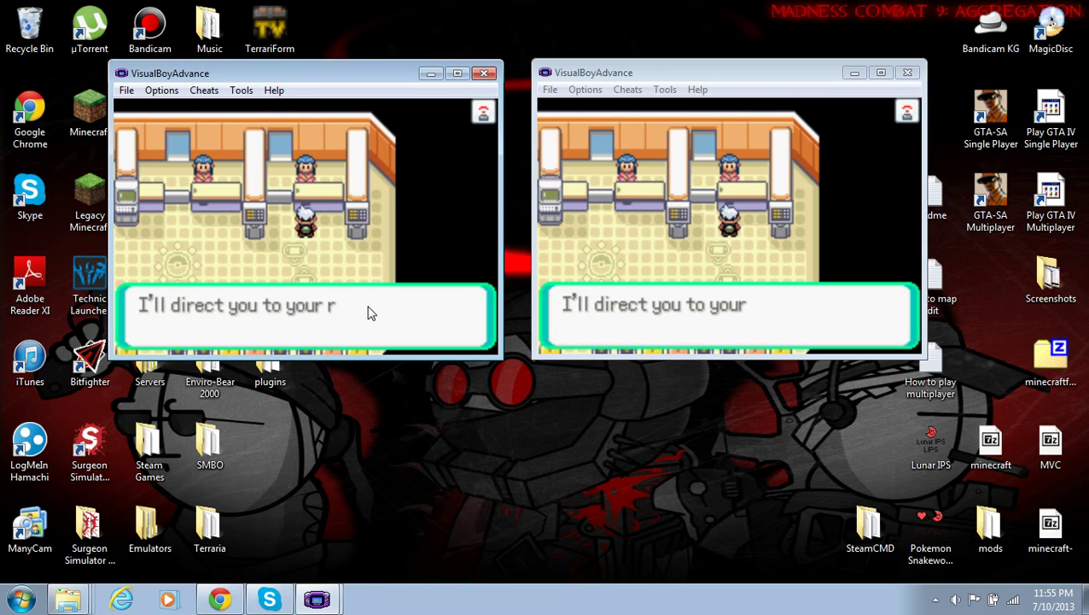
pyautogui.press('z')
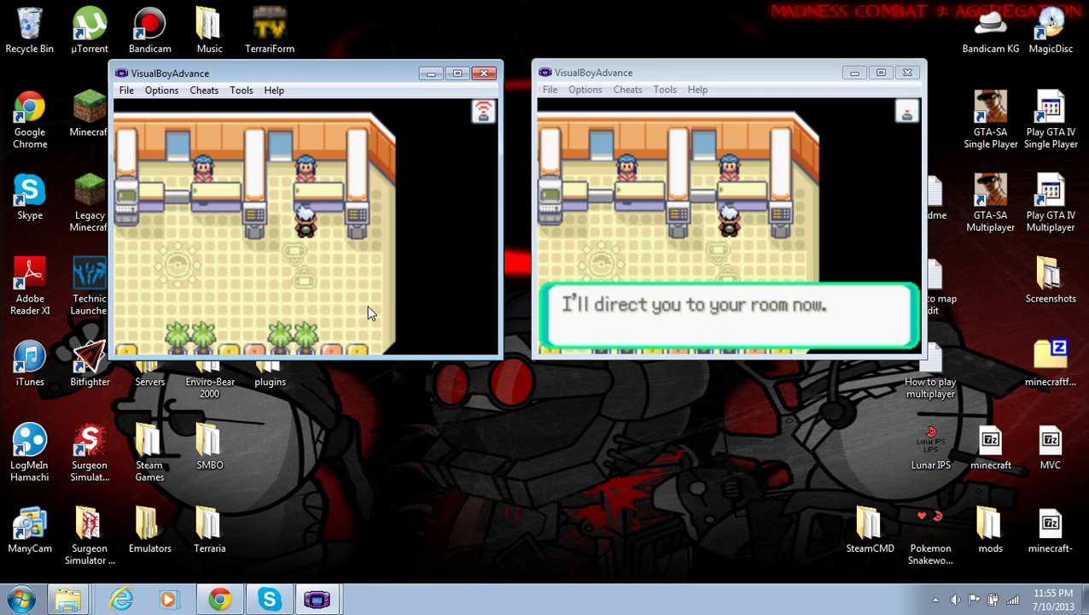